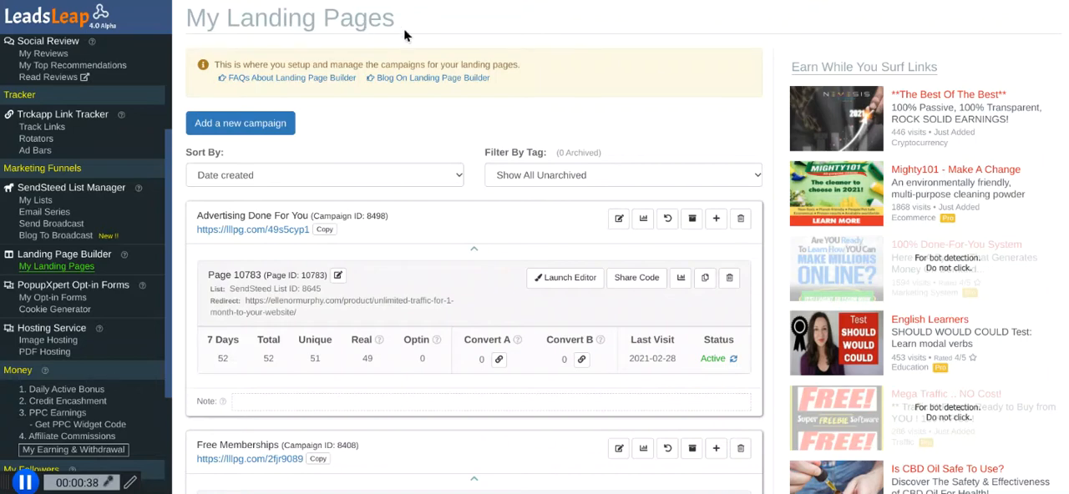
Add a new landing page campaign named with the account owner's first name followed by "Test".
scroll(404, 28, down, 12)
scroll(473, 251, down, 2)
scroll(473, 250, up, 13)
click(240, 125)
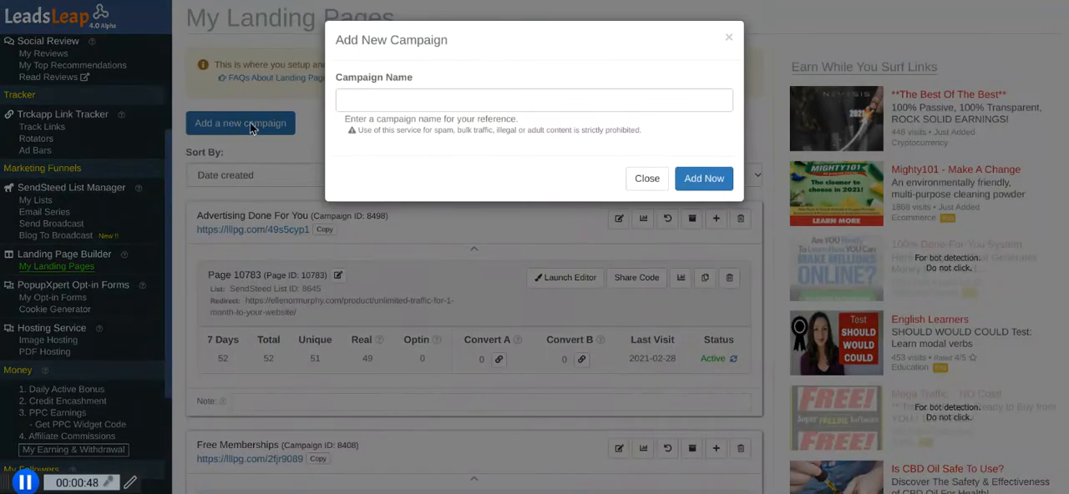
click(395, 102)
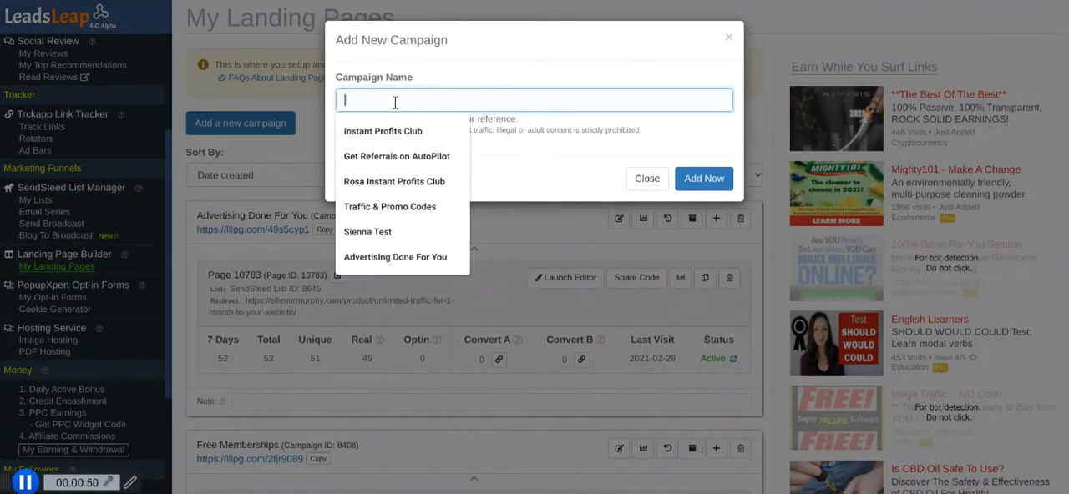
text(Ellie Test)
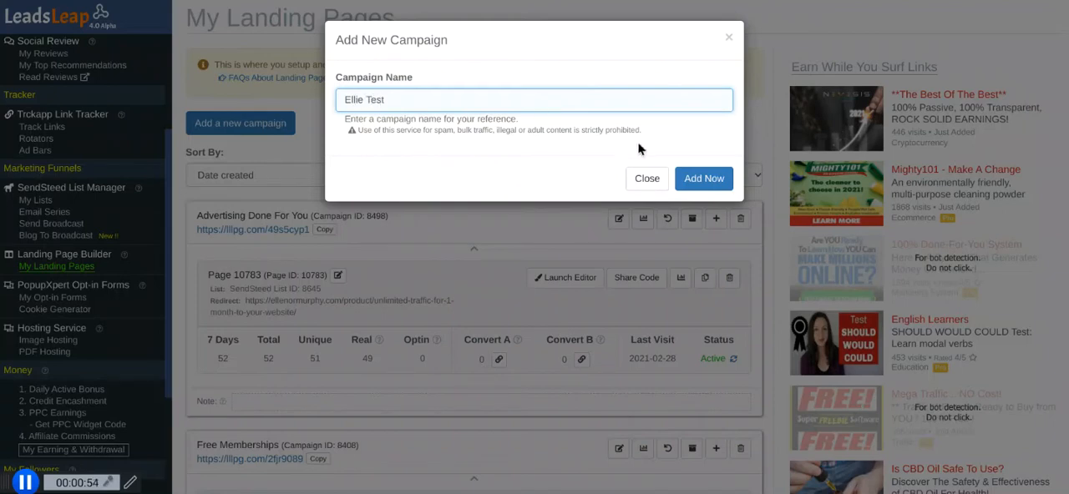
click(703, 178)
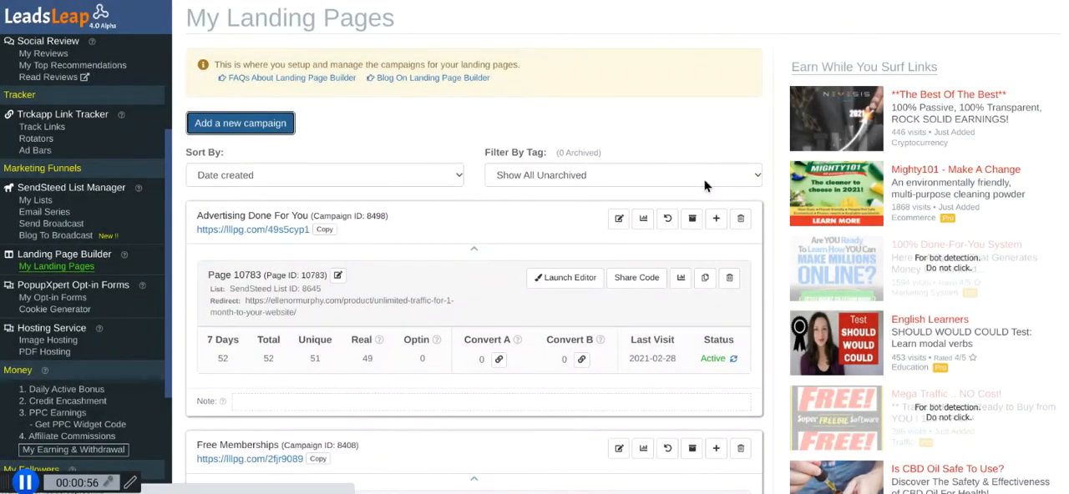
Launch the editor for the new campaign's page and open the list manager for adding a list, logging in with the saved credentials.
scroll(151, 67, down, 2)
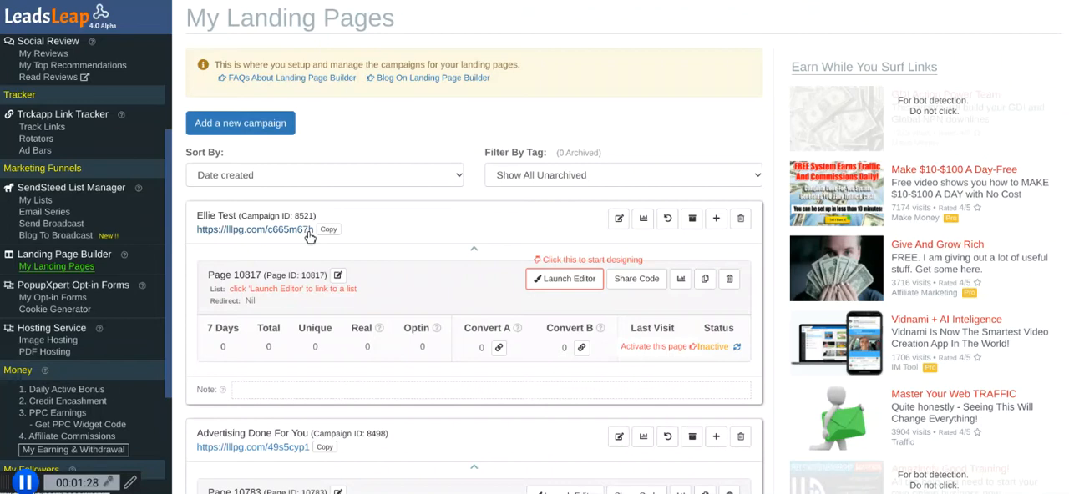
click(566, 280)
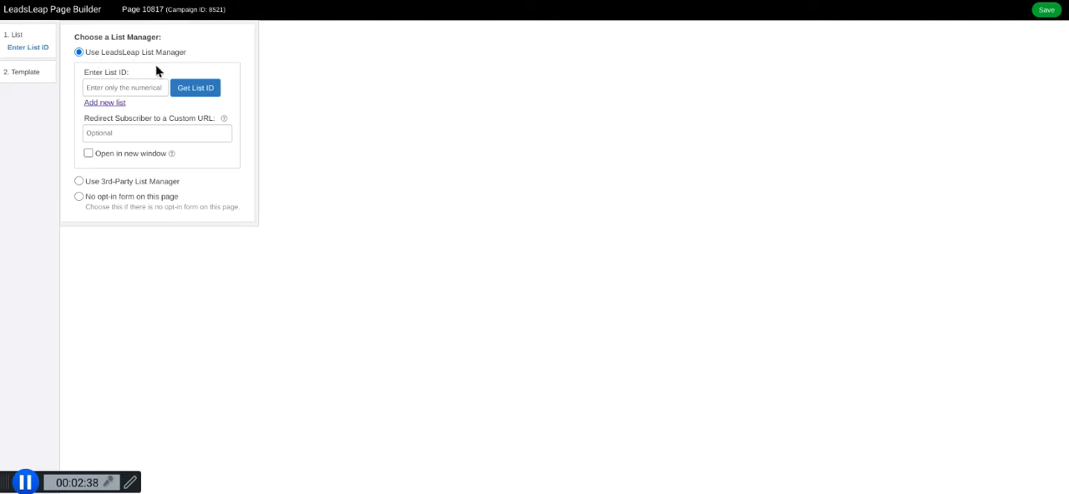
click(104, 104)
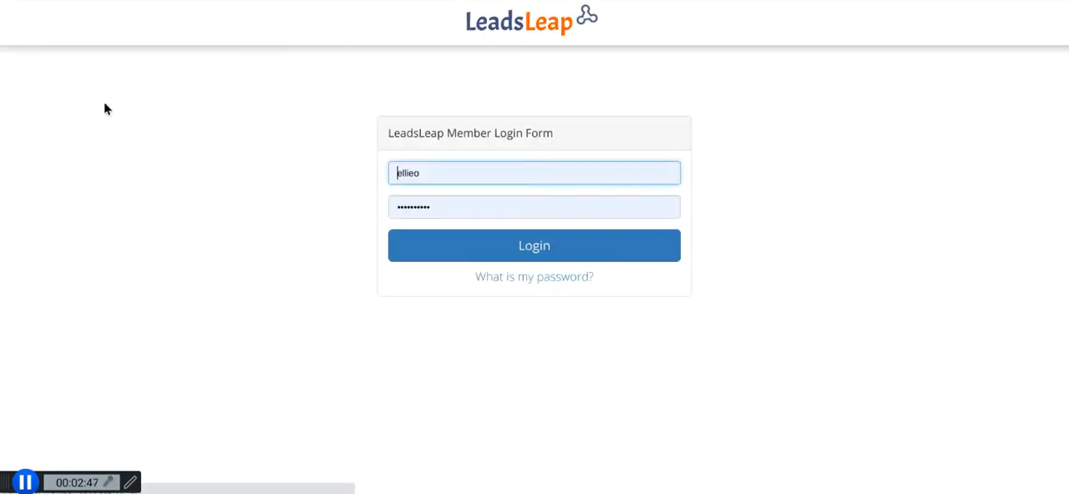
click(539, 251)
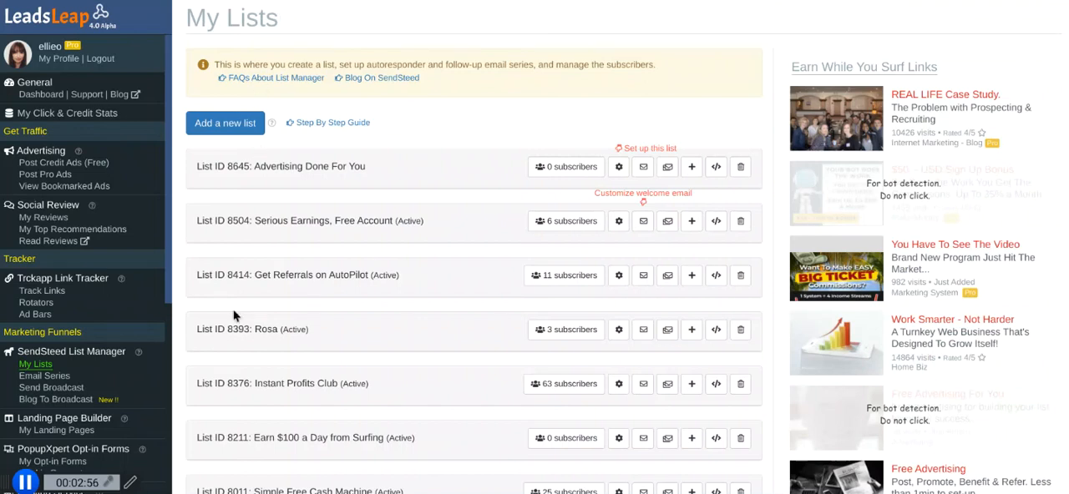
Add a new mailing list with the same name as the new campaign.
click(224, 125)
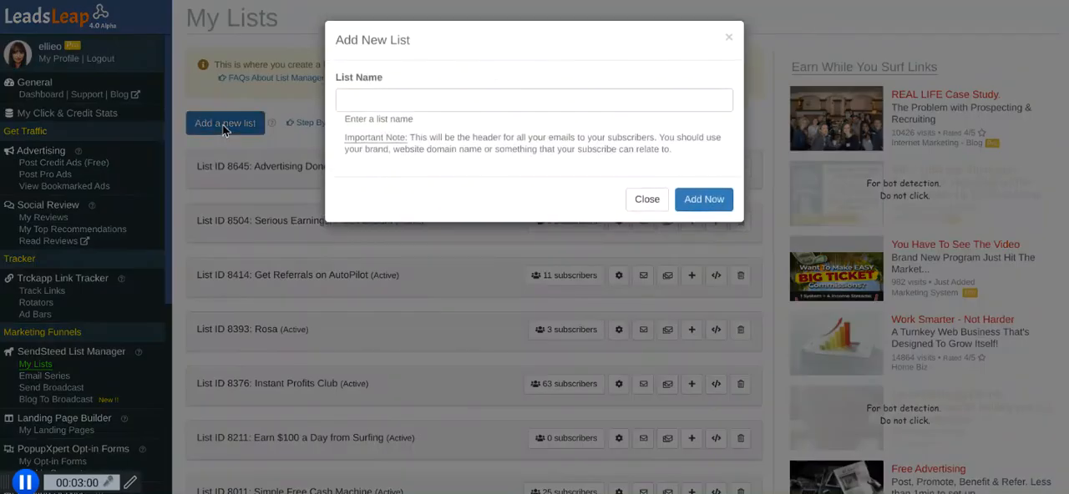
click(383, 102)
text(E)
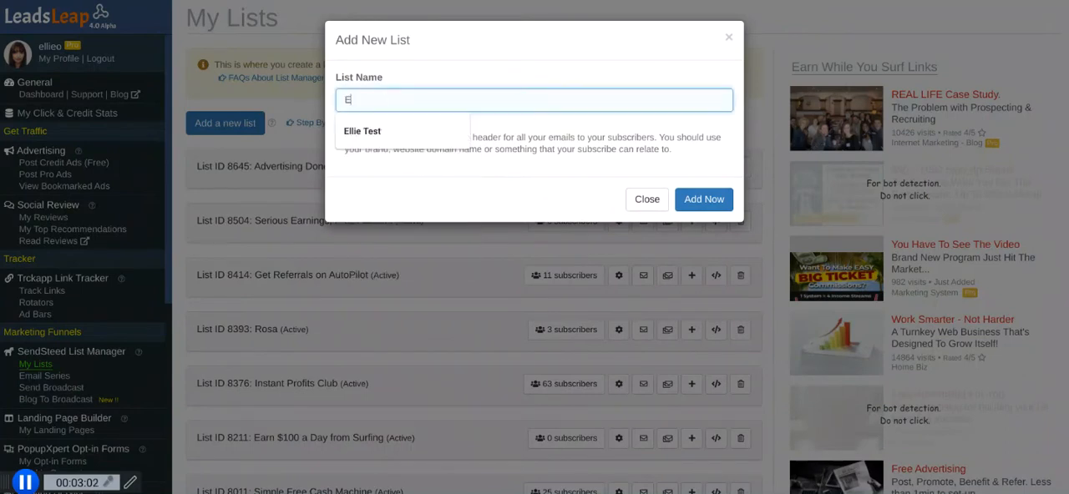
text(llie Test)
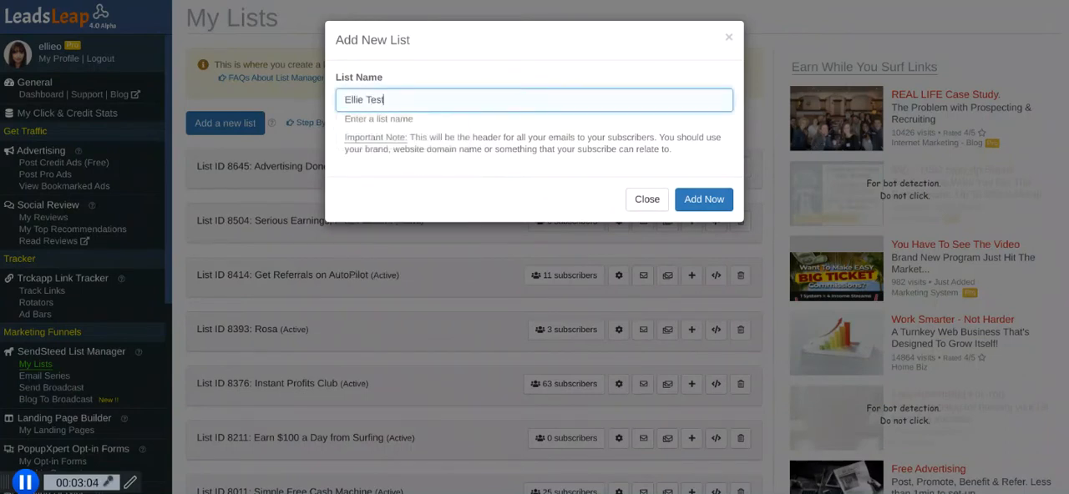
click(701, 200)
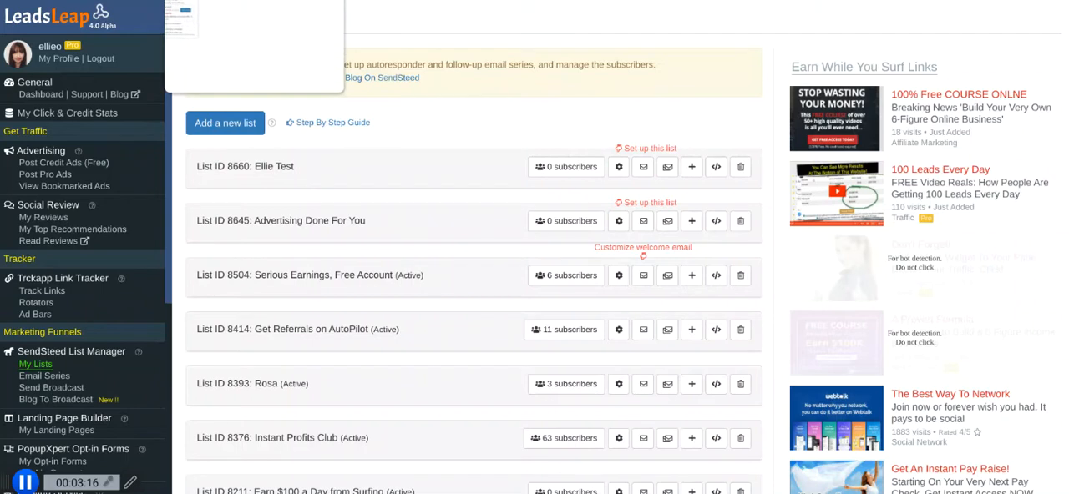
In the page builder, link the landing page to the newly created list, List ID 8660.
click(234, 0)
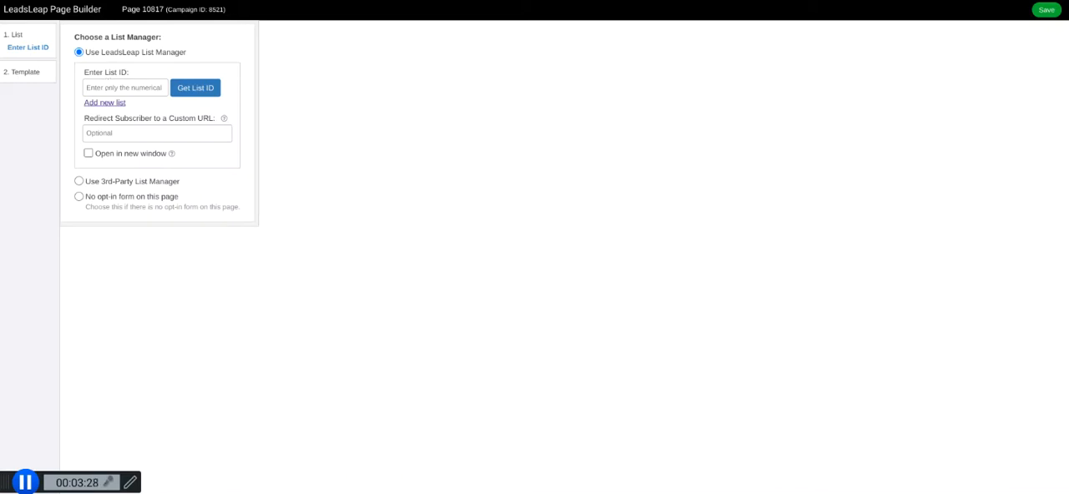
key(ctrl+Tab)
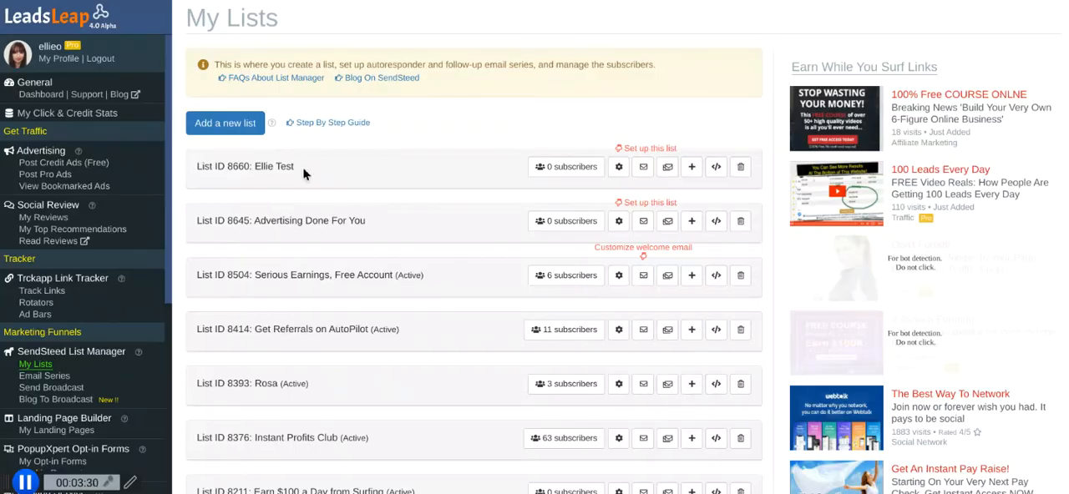
click(222, 1)
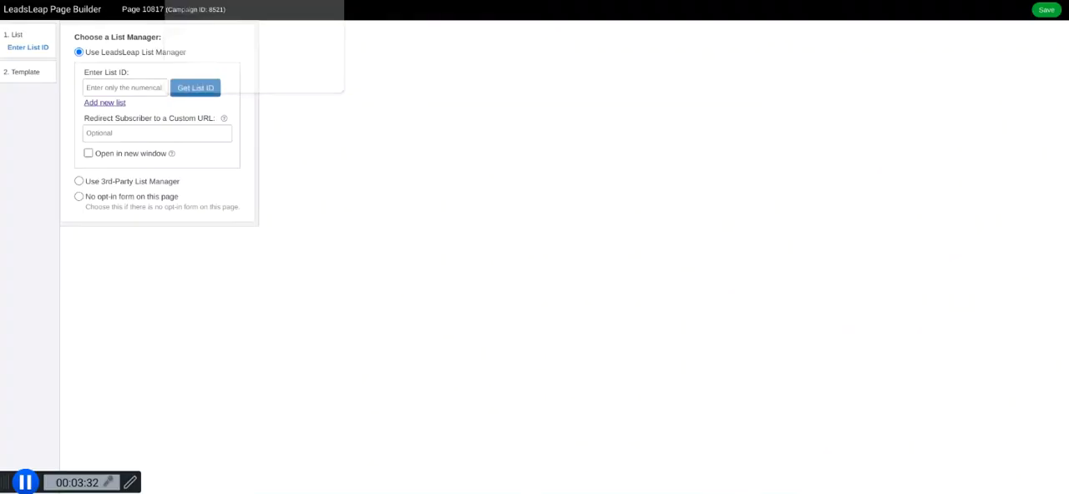
click(194, 91)
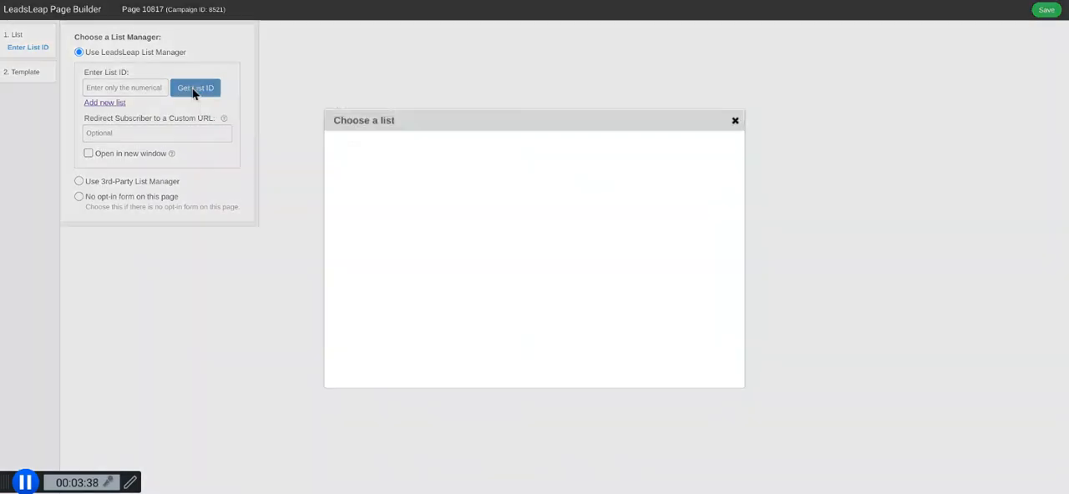
scroll(535, 259, down, 4)
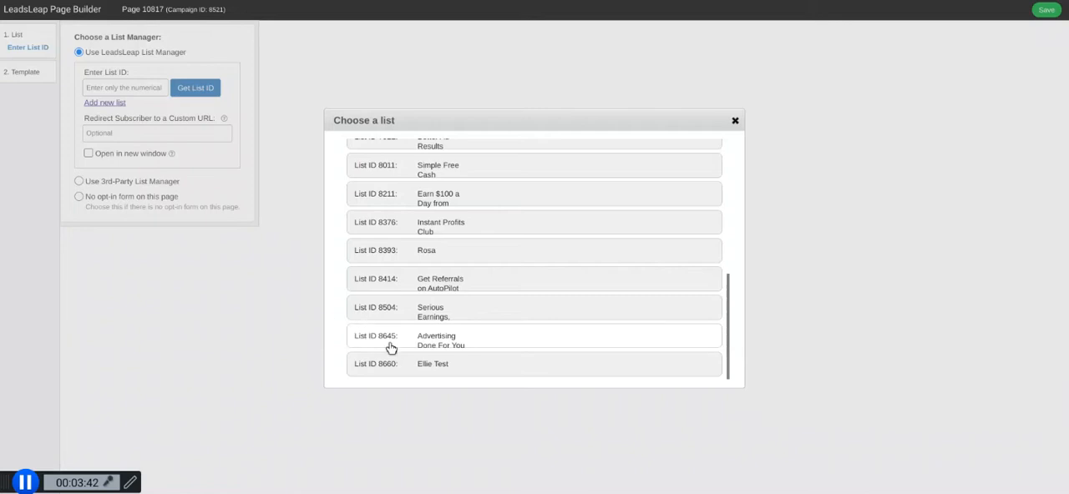
click(428, 365)
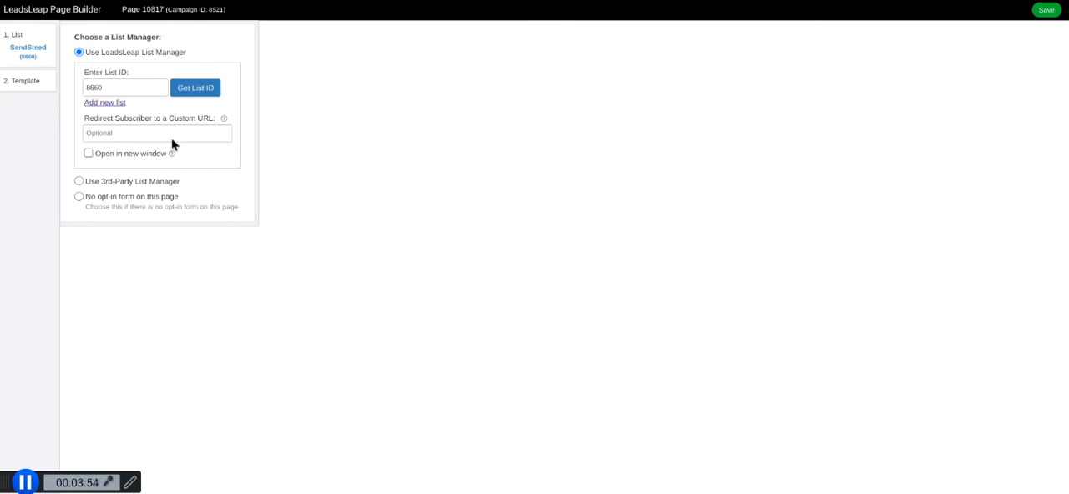
Start the page from the "Shhh... Keep This A Secret Will You?" template layout.
click(25, 87)
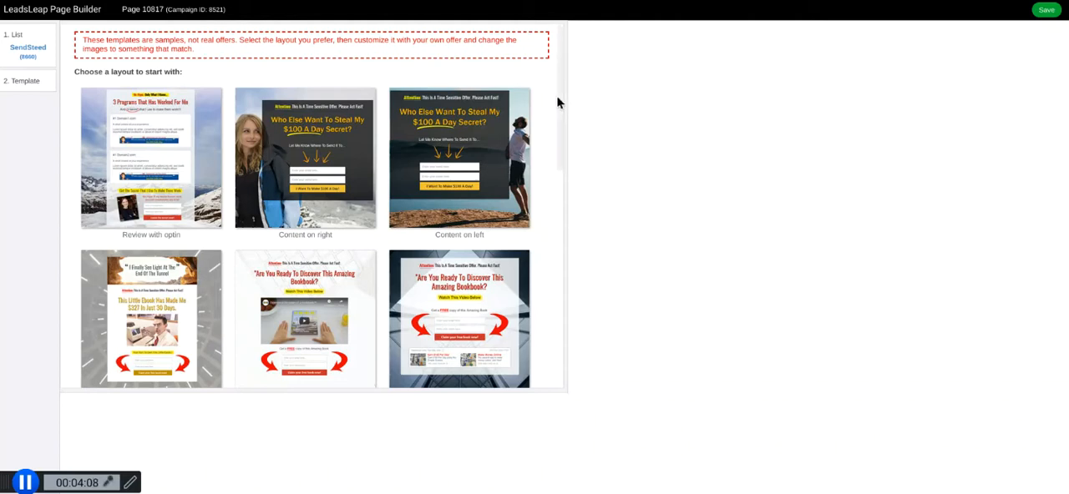
drag(560, 98, 568, 145)
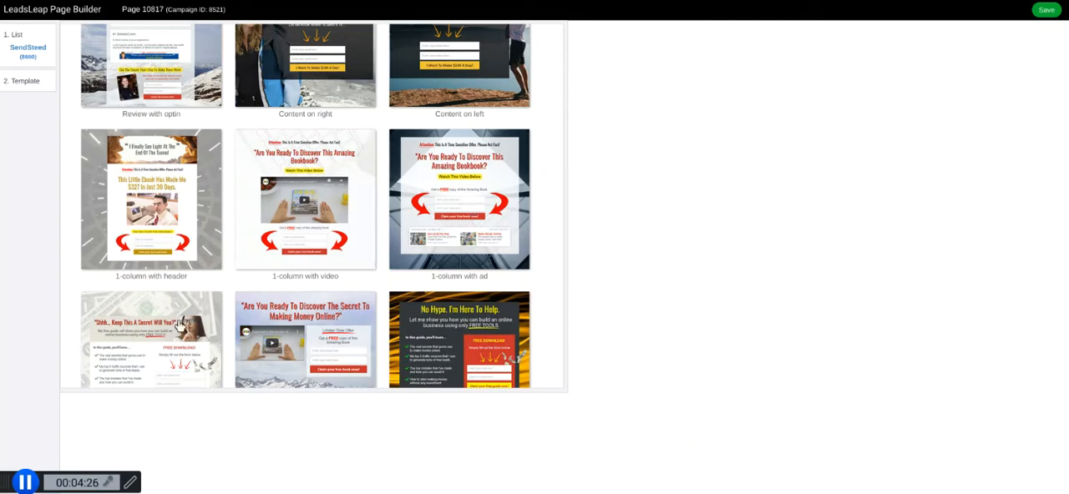
click(153, 322)
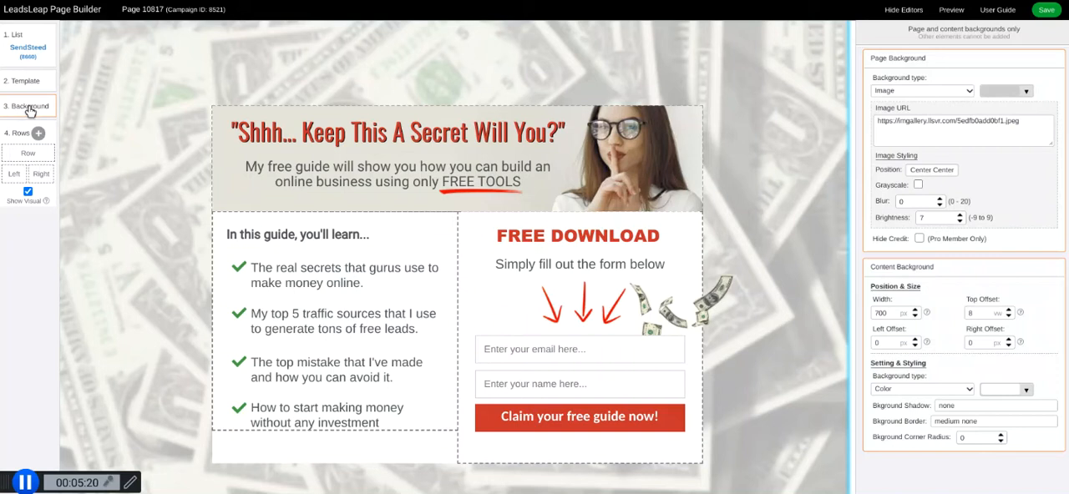
In the header row, move the subheading to about 5 px left and 72 px top offset, and the image to about 10 px and -5 px.
click(29, 156)
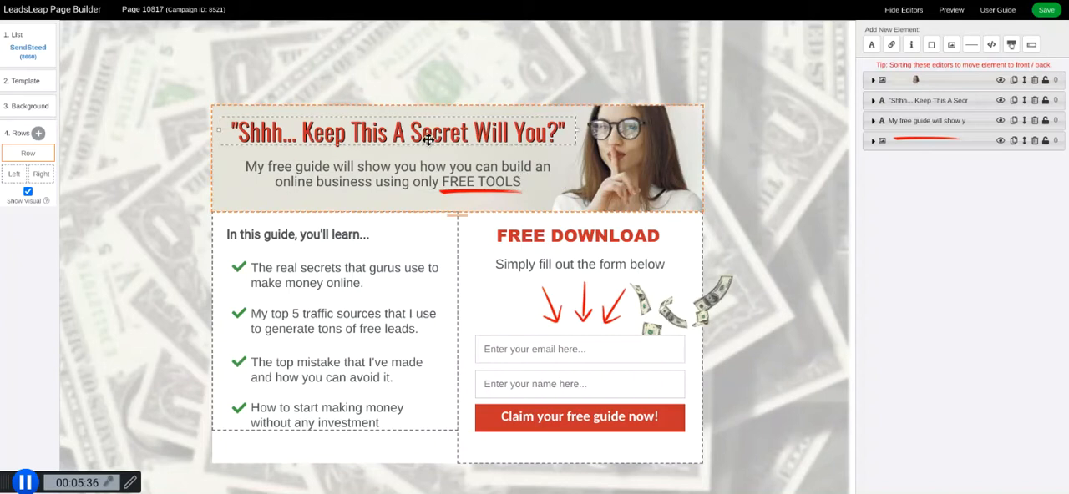
click(429, 167)
mouse_move(429, 168)
mouse_down()
mouse_move(392, 134)
mouse_move(410, 162)
mouse_up()
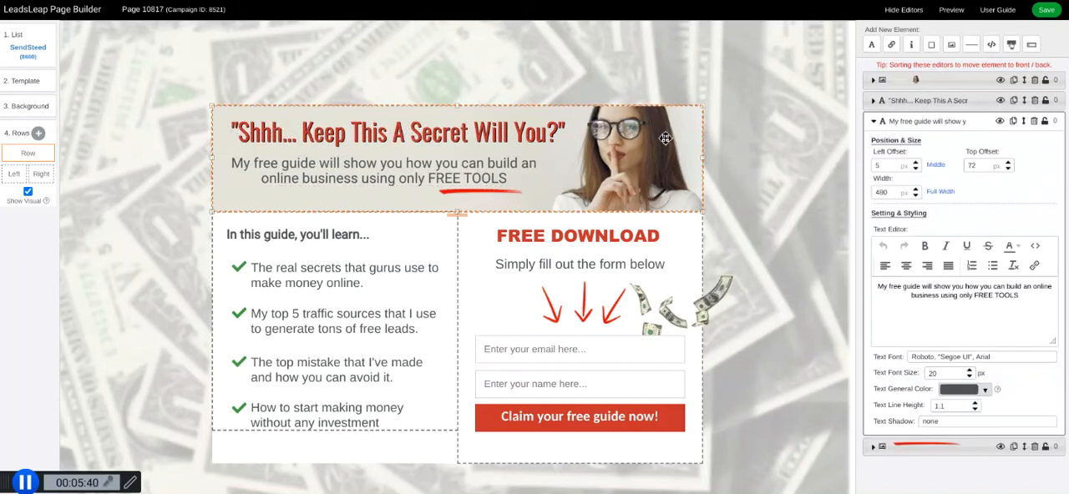
drag(684, 134, 565, 89)
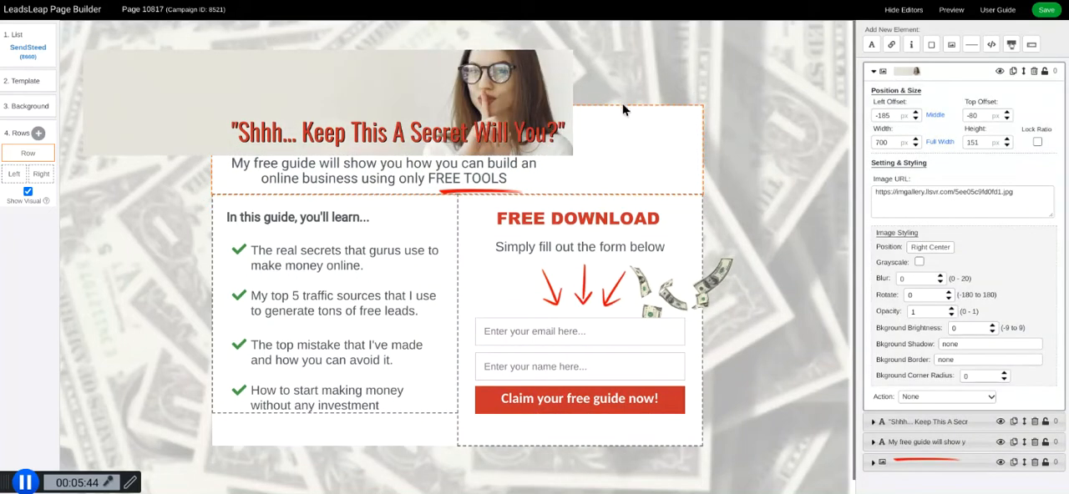
drag(355, 73, 493, 131)
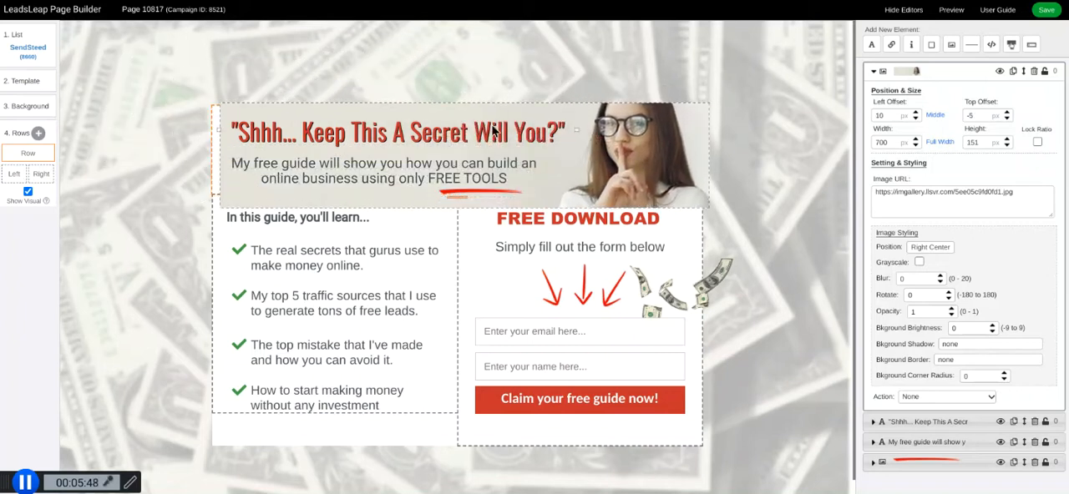
Show the element lists of the left and right columns in the two-column row.
click(14, 176)
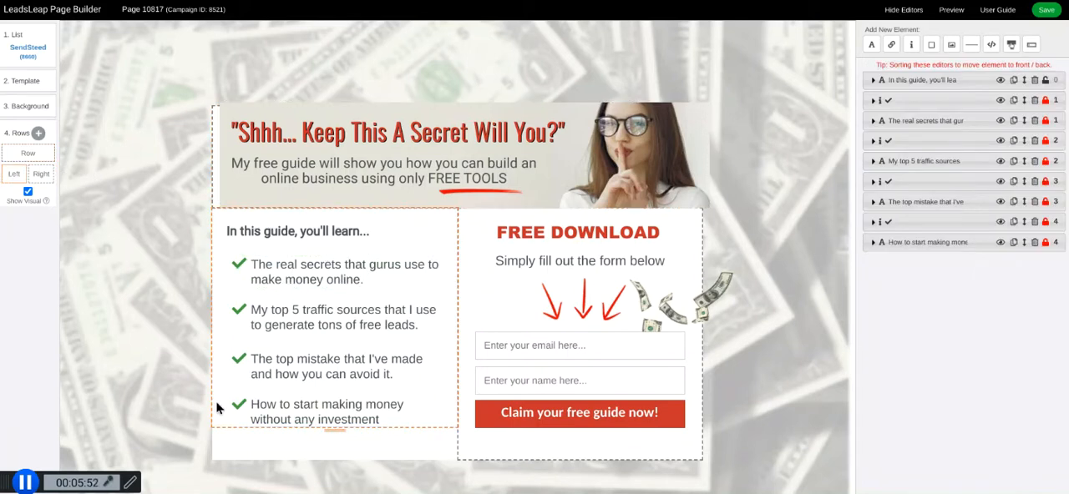
click(40, 174)
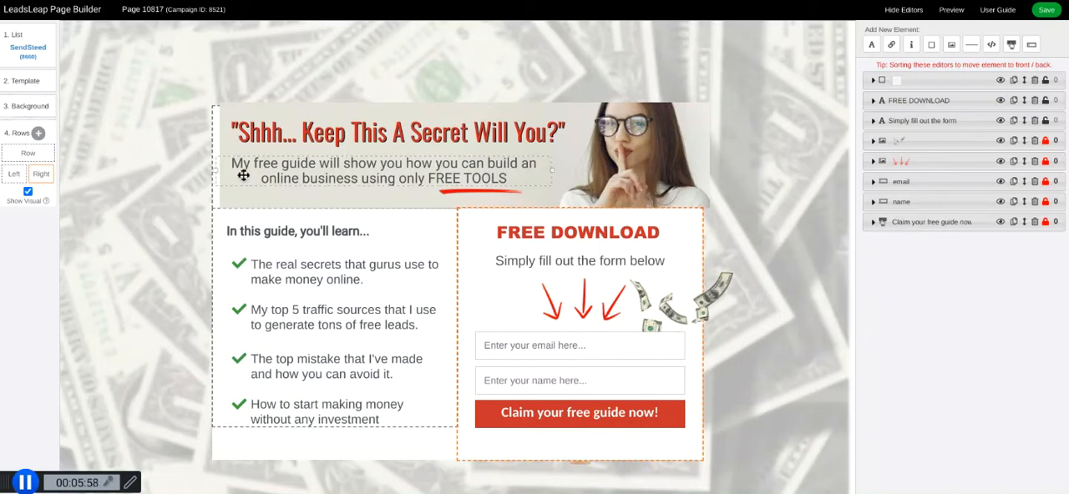
Add a 2-Columns Row below the existing content and increase the height of its left and right columns.
click(38, 134)
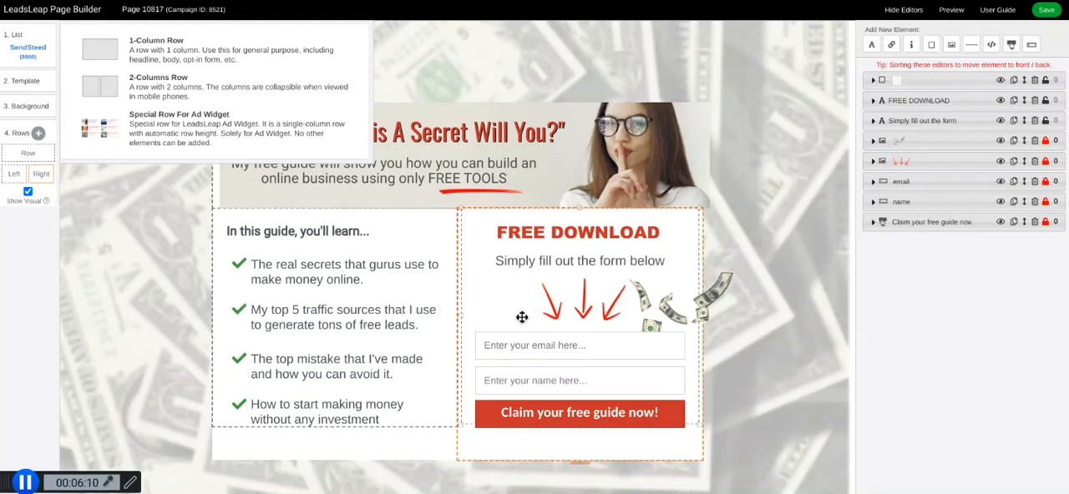
click(139, 87)
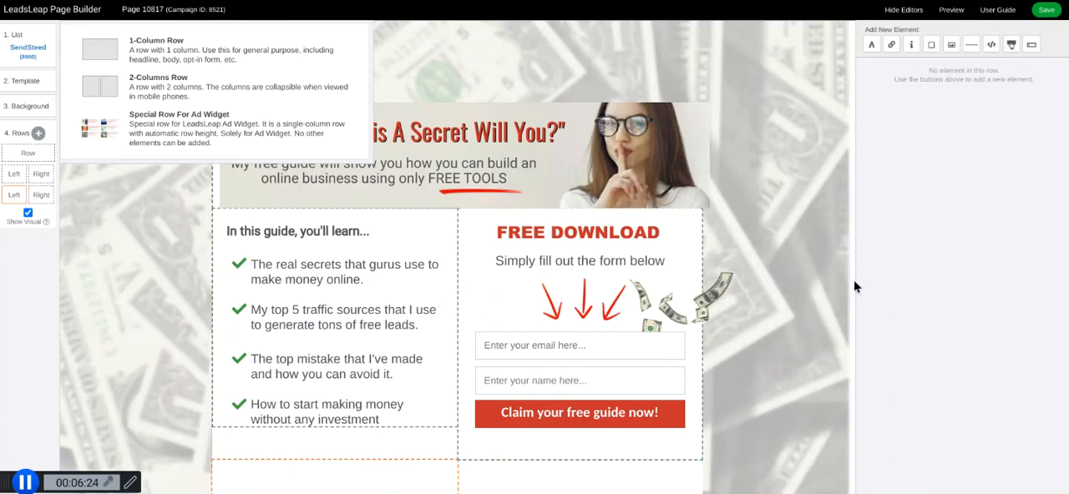
scroll(853, 279, down, 2)
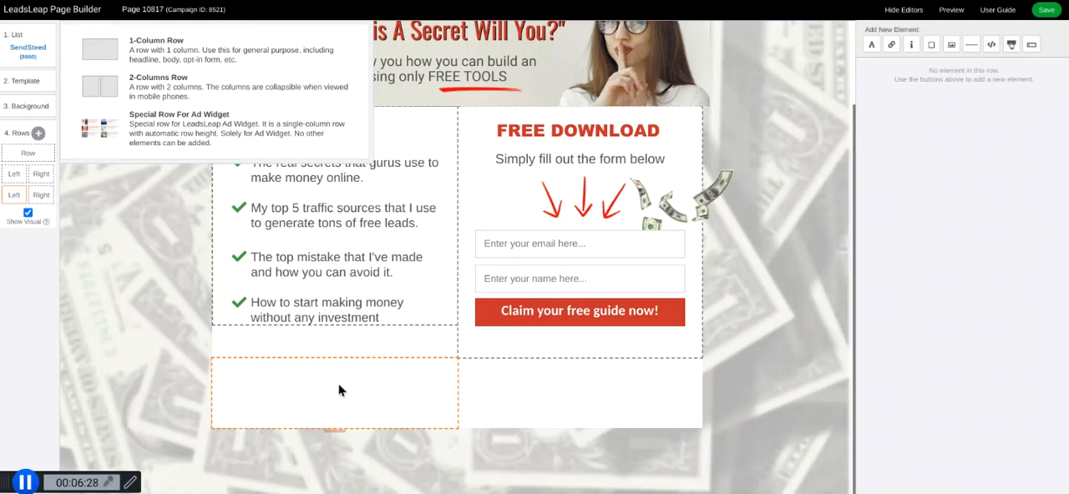
drag(336, 431, 326, 457)
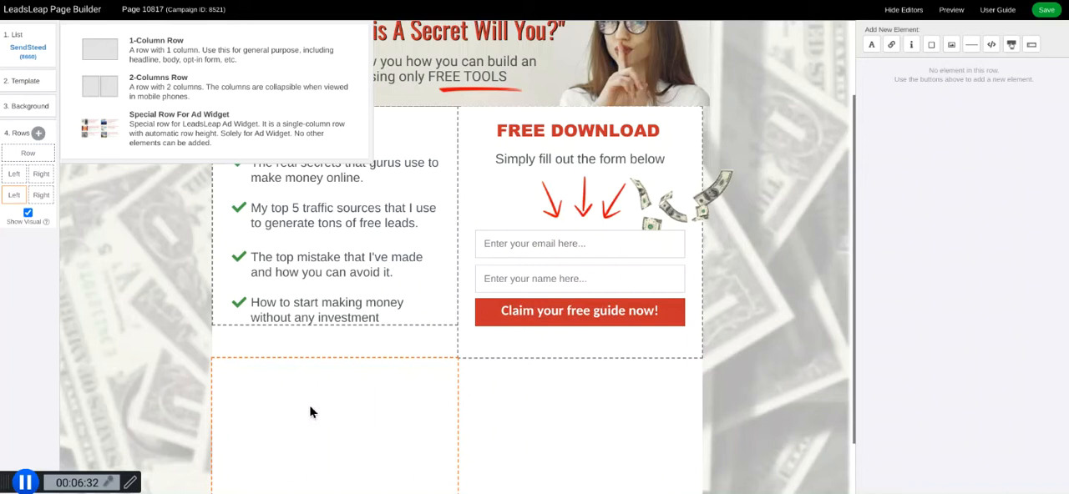
click(598, 424)
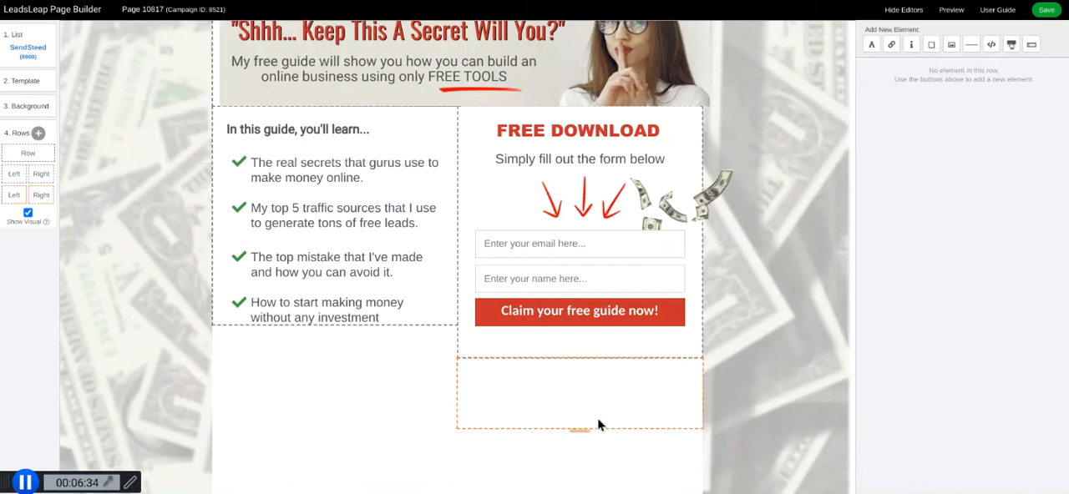
drag(580, 428, 580, 493)
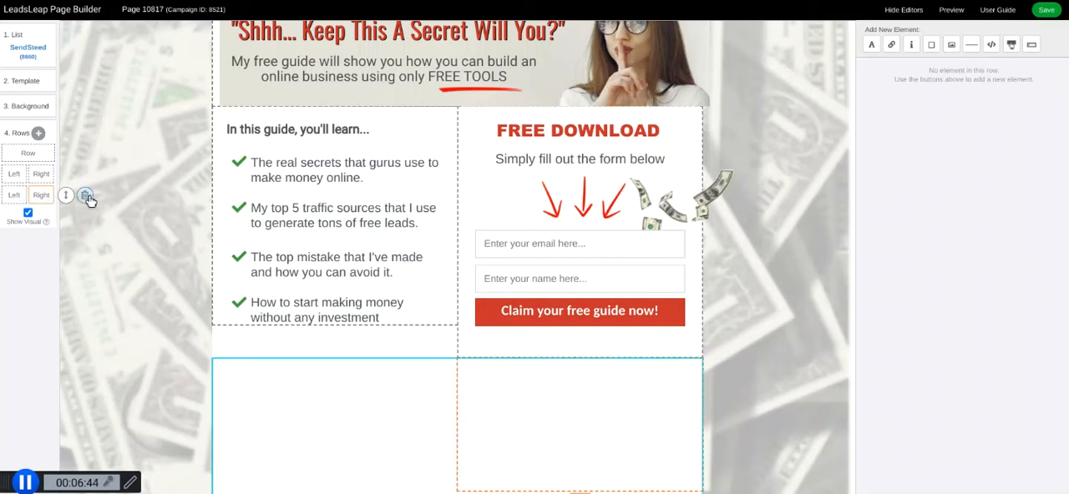
Delete the added 2-Columns Row below the existing content.
click(84, 198)
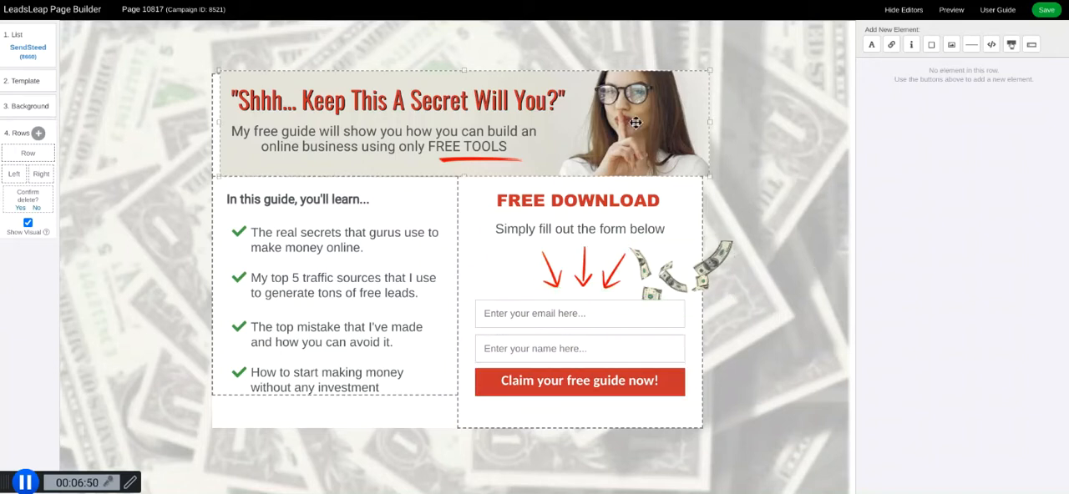
Spread out the header row's elements by moving the woman image, headline, subheading and red underline apart and farther down.
click(690, 100)
drag(690, 101, 678, 429)
drag(467, 104, 516, 333)
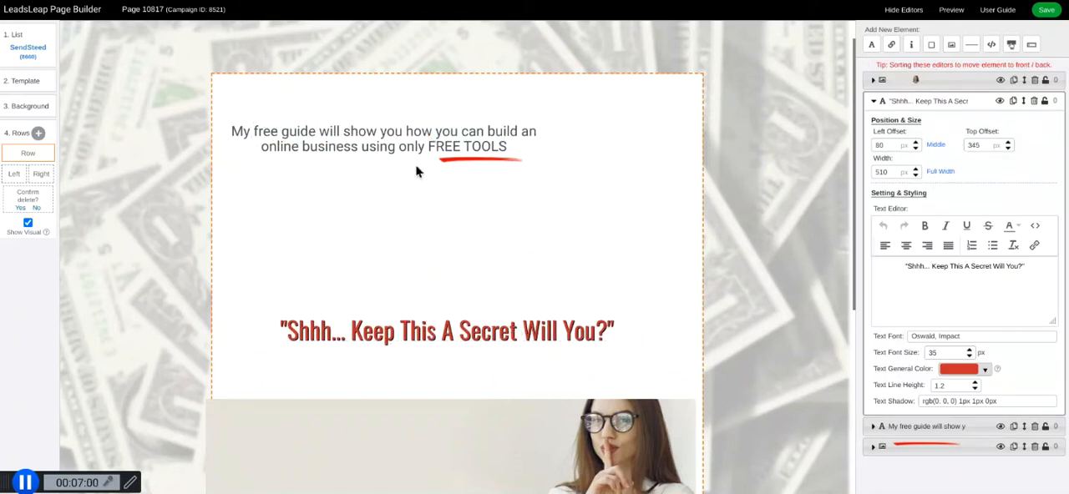
drag(410, 142, 498, 280)
drag(477, 161, 465, 104)
Move the headline to about 100 px left and 25 px top offset, and the subheading to about 120 px and 122 px.
click(451, 328)
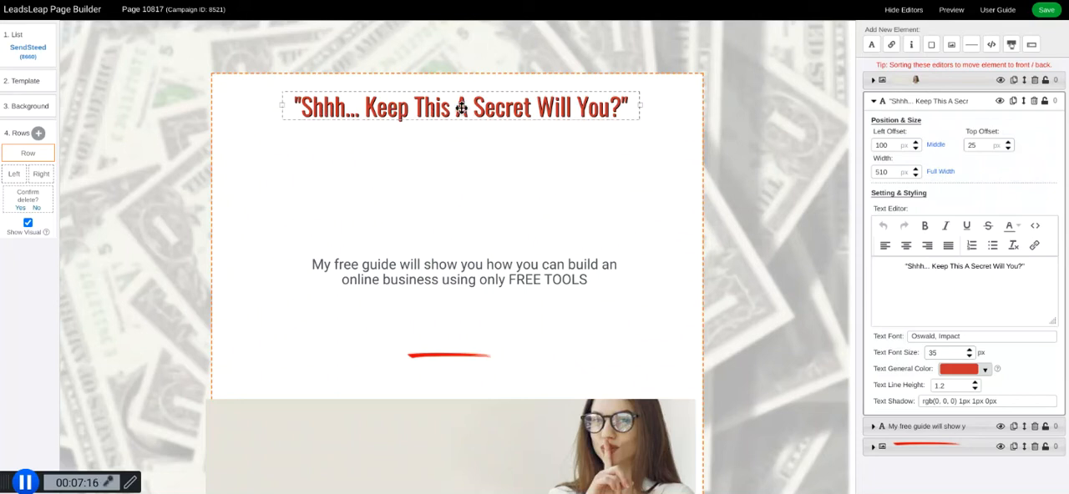
drag(471, 269, 470, 173)
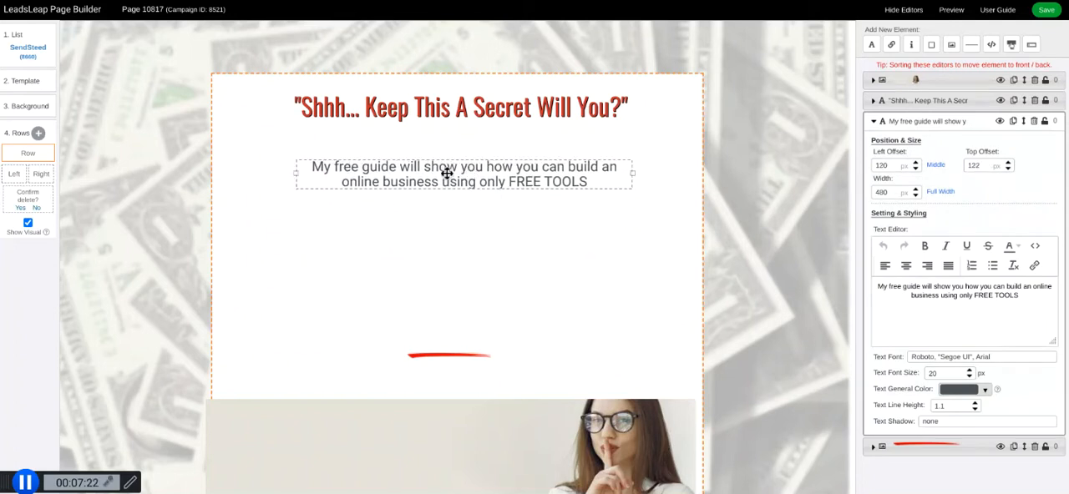
click(461, 107)
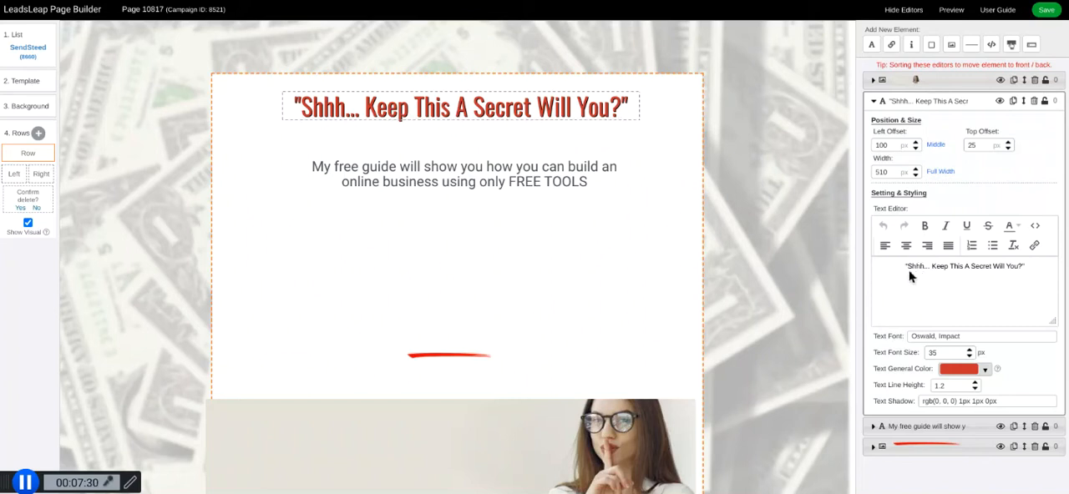
click(454, 175)
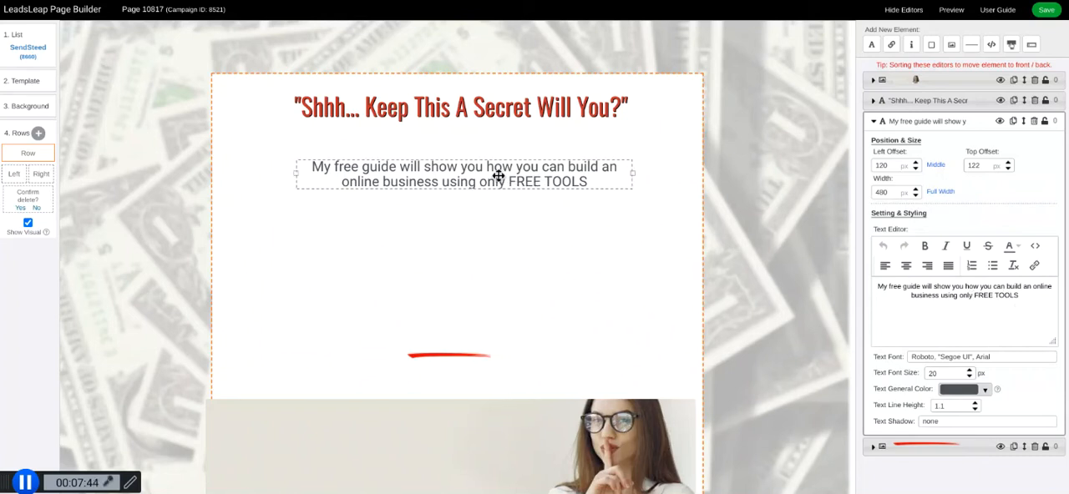
Delete the red underline image from the header row.
click(445, 357)
drag(445, 356, 451, 333)
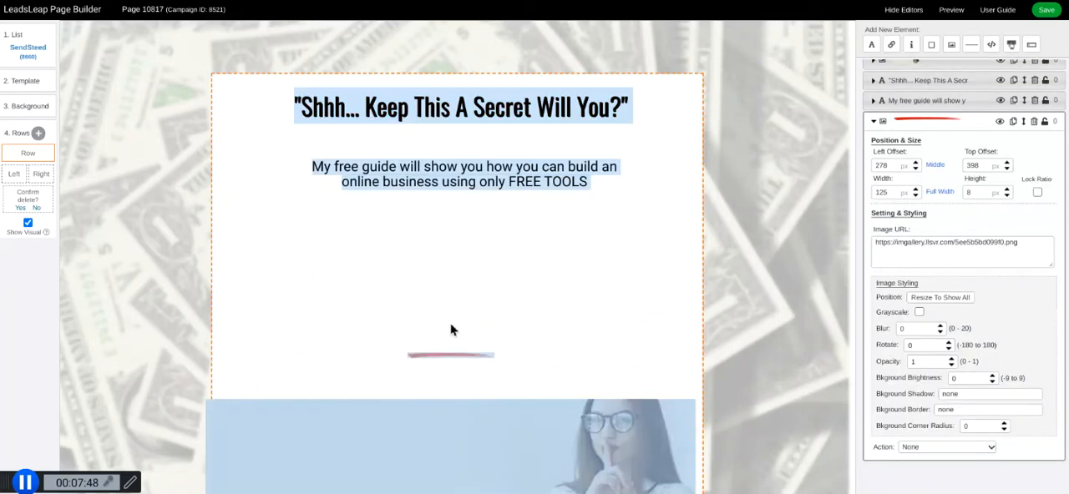
click(567, 310)
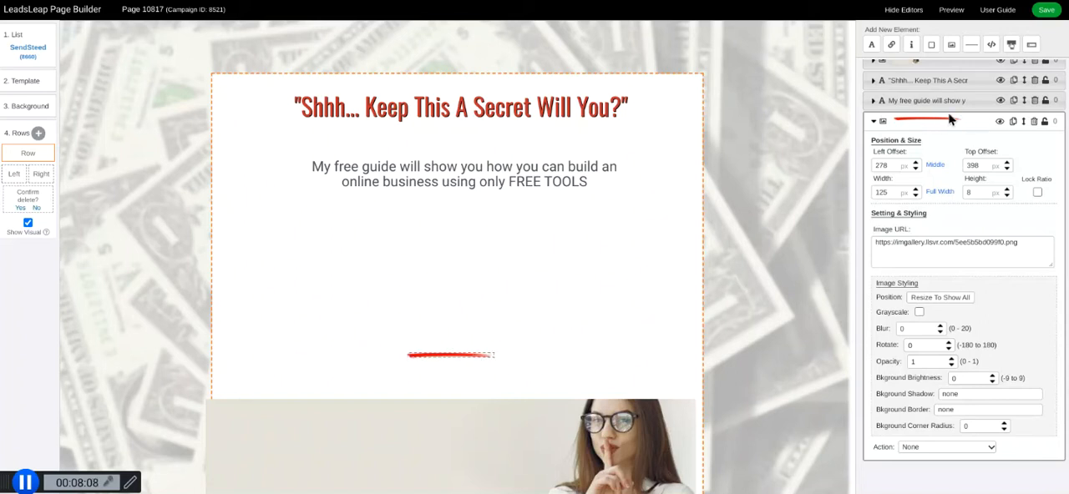
click(1035, 123)
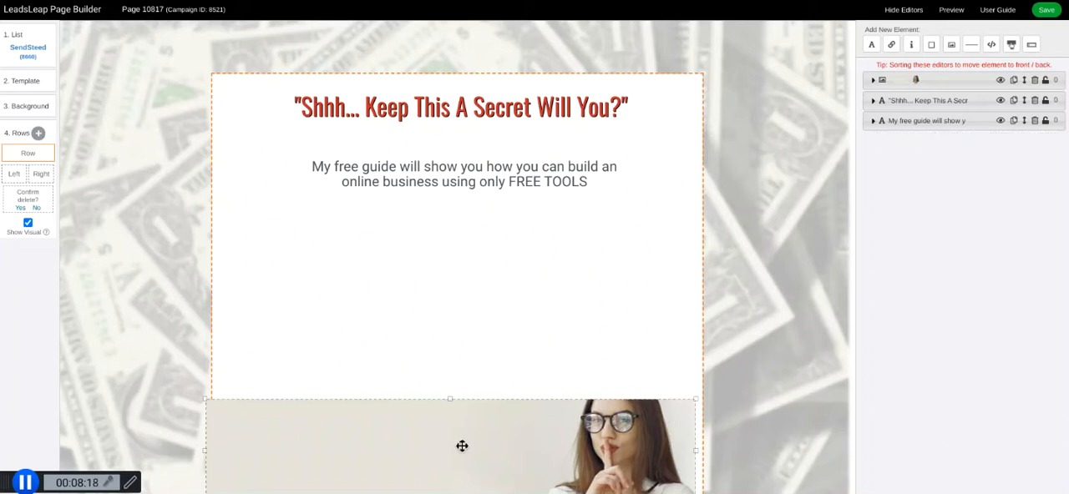
Move the header image to 0 px left and -10 px top, the subheading to 177 px top, and fit the row's height below it.
drag(462, 447, 468, 113)
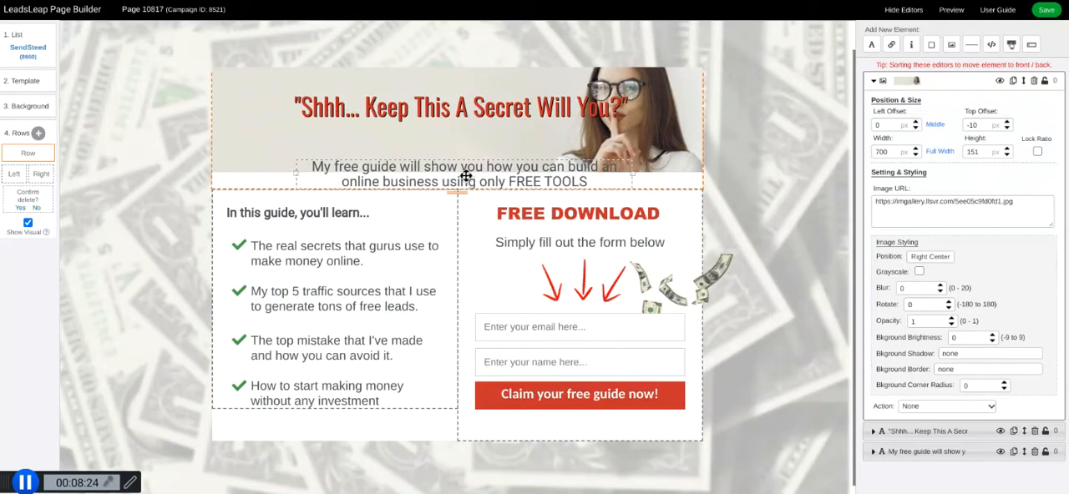
drag(459, 191, 450, 331)
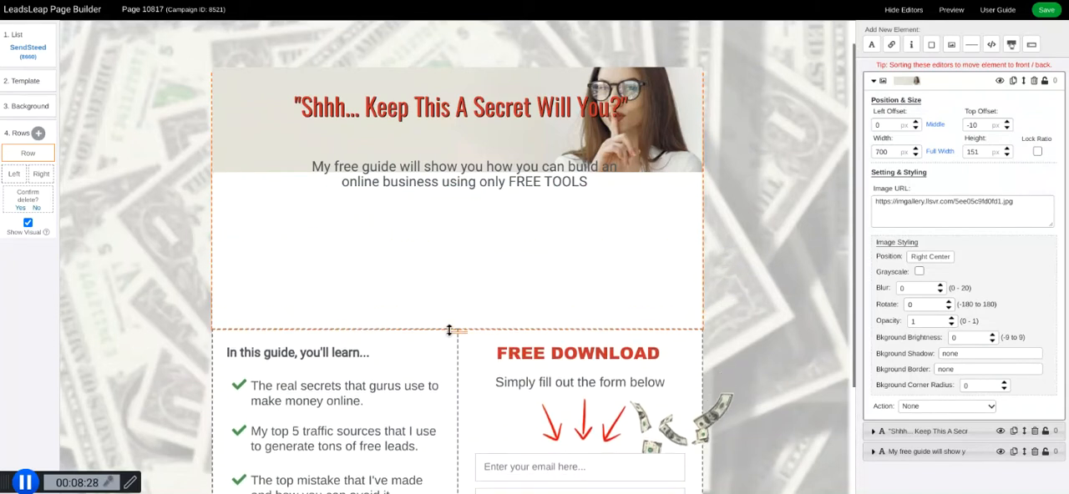
click(457, 176)
drag(457, 176, 456, 219)
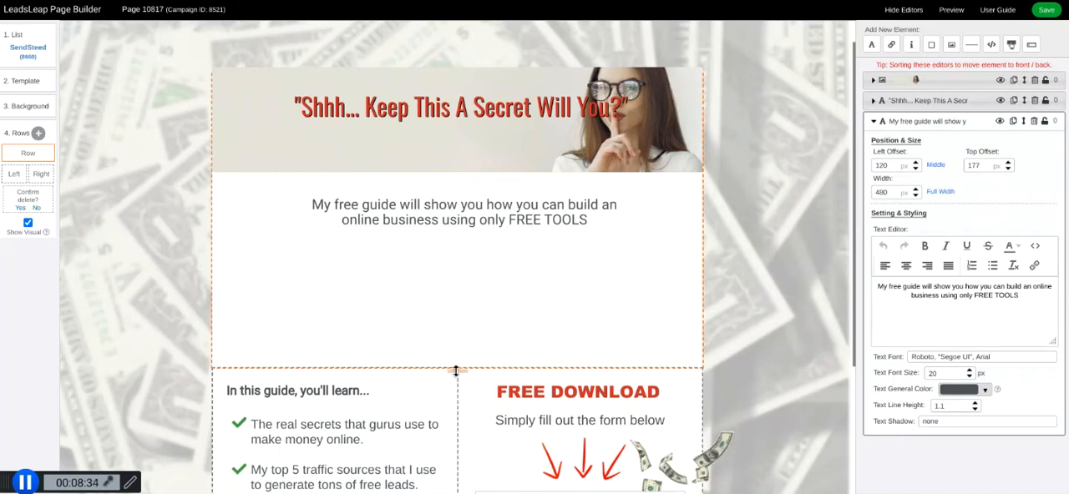
drag(457, 370, 466, 267)
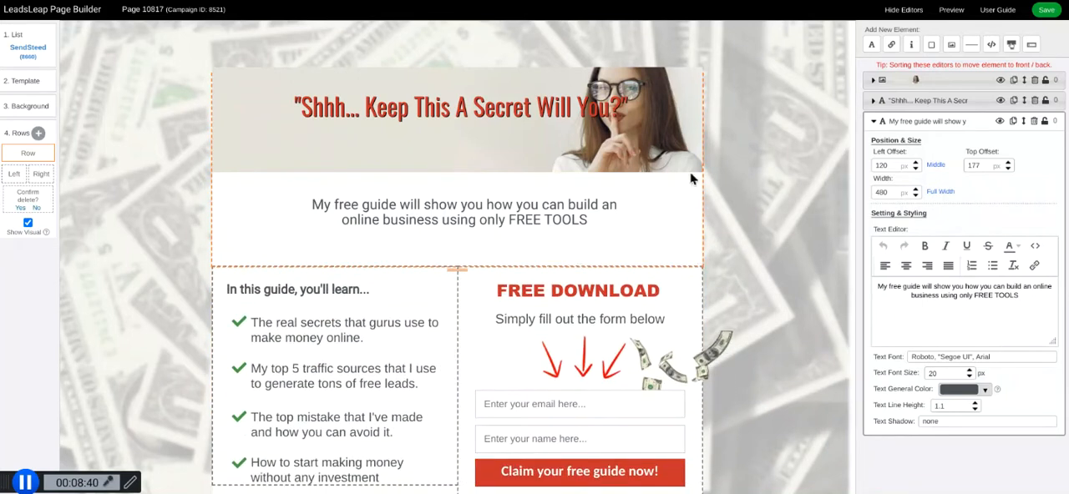
Replace the woman header image with an empty image element about 695 px wide and 200 px high.
click(508, 153)
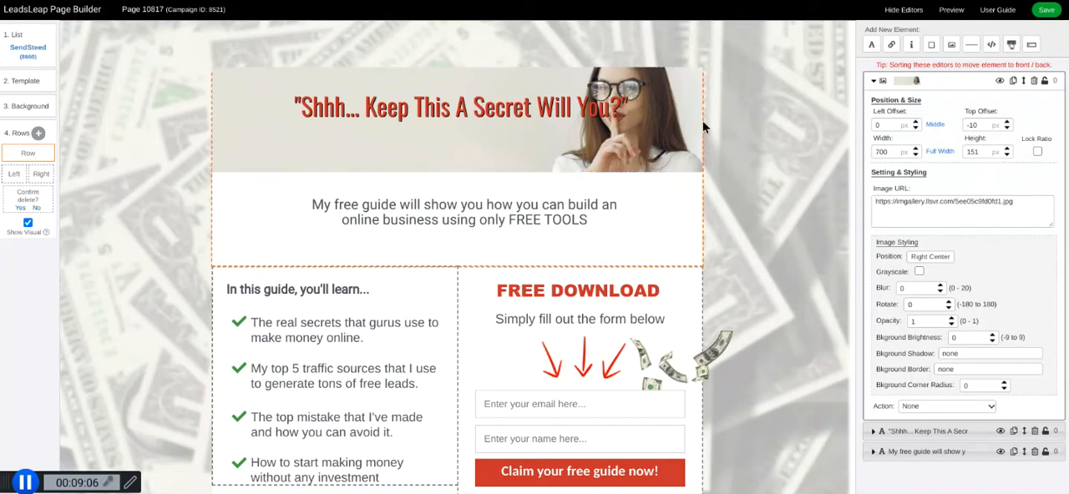
click(1034, 81)
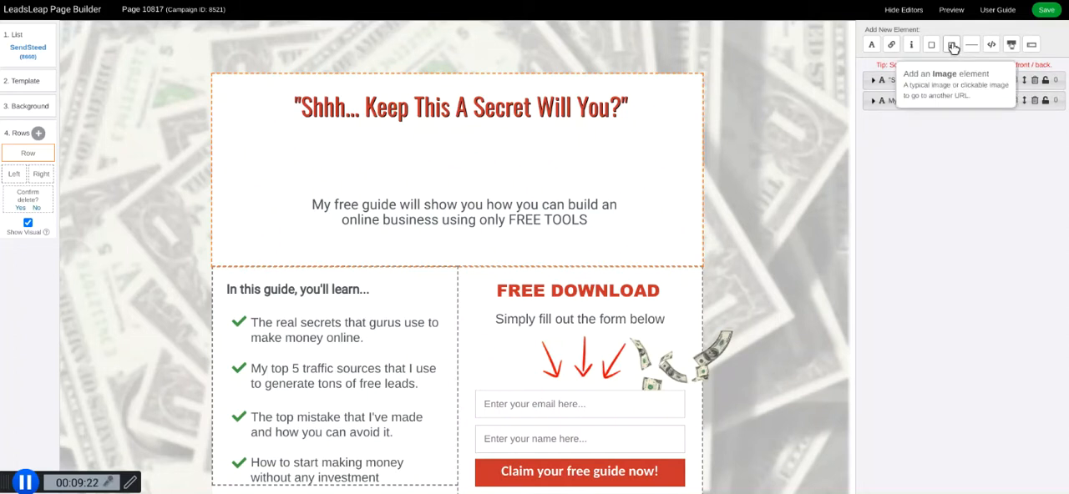
click(953, 48)
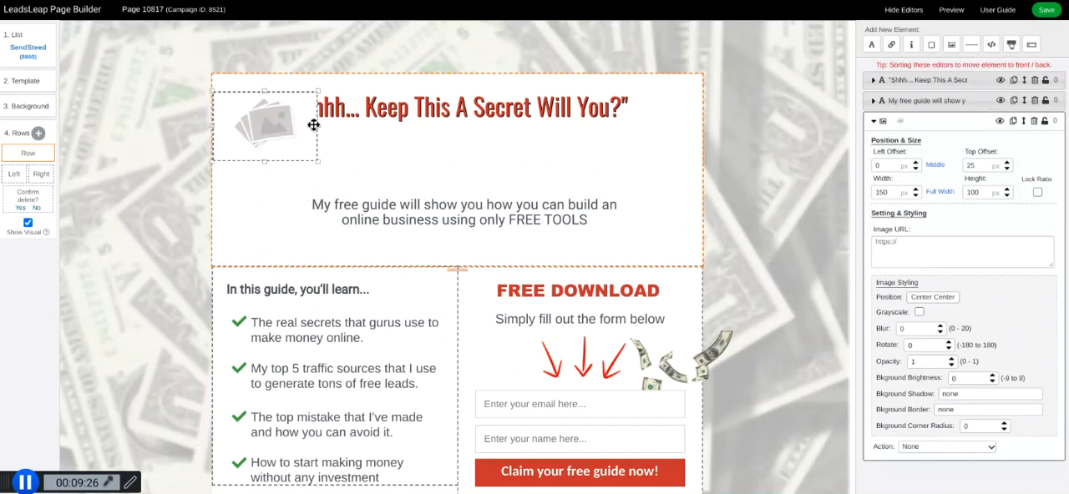
drag(317, 125, 699, 127)
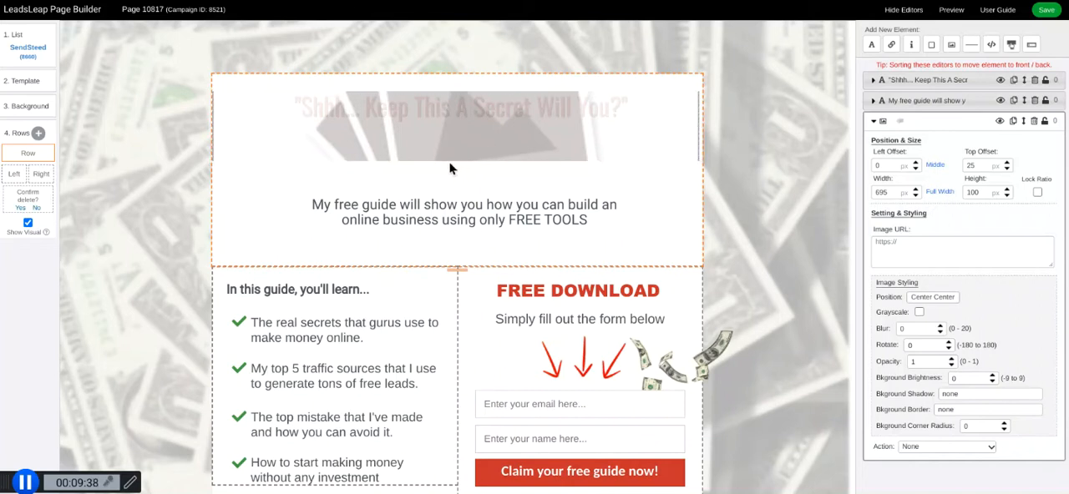
drag(455, 162, 458, 395)
drag(483, 304, 480, 231)
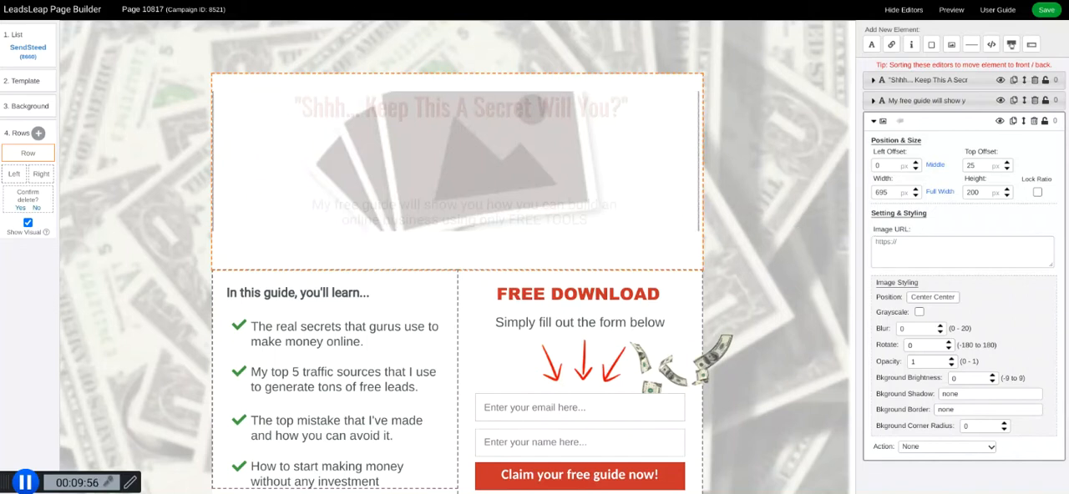
Search Google Images for "health header image" in a new browser tab.
key(ctrl+t)
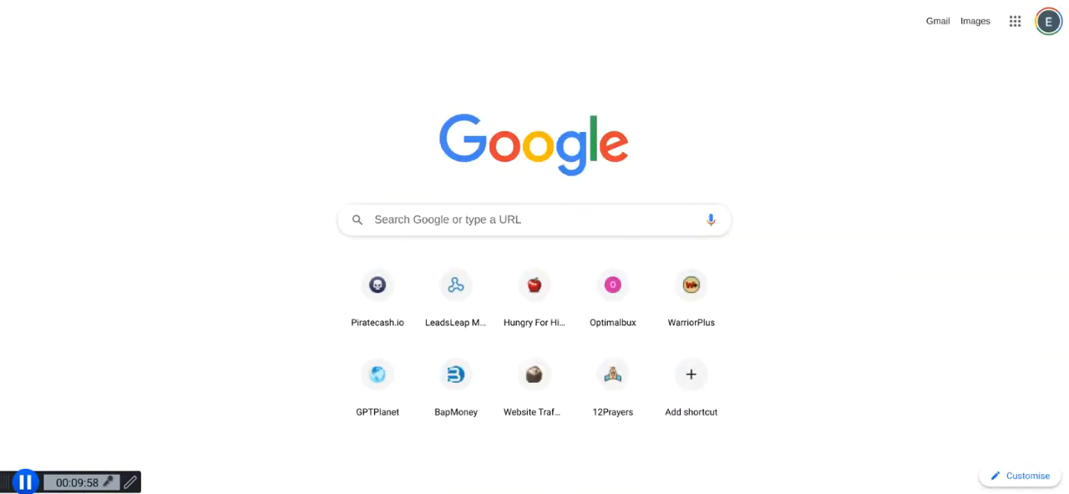
key(ctrl+l)
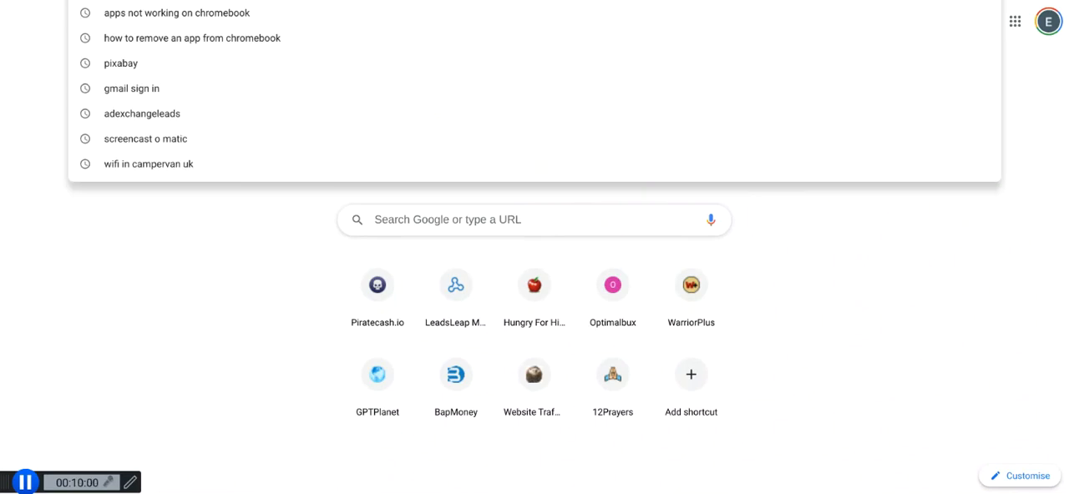
text(health header)
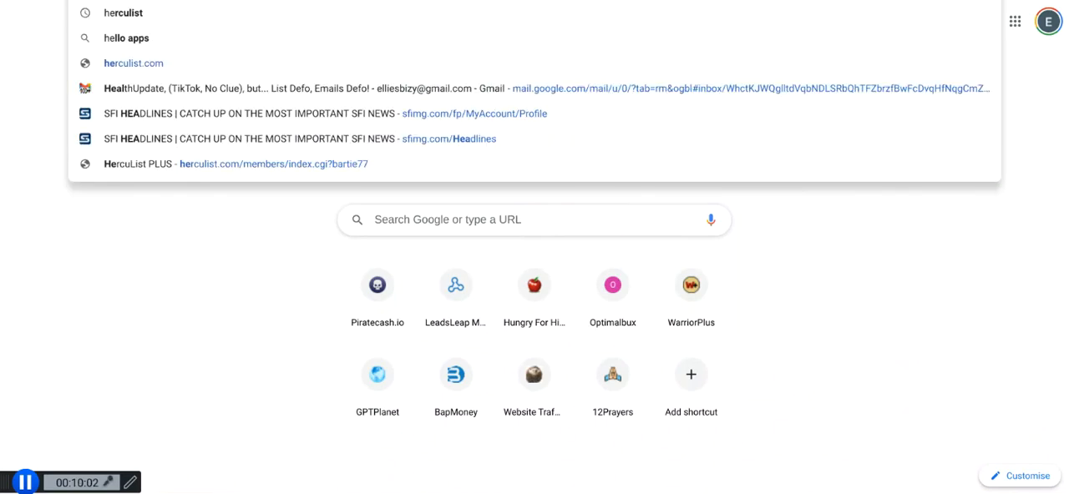
text( ima)
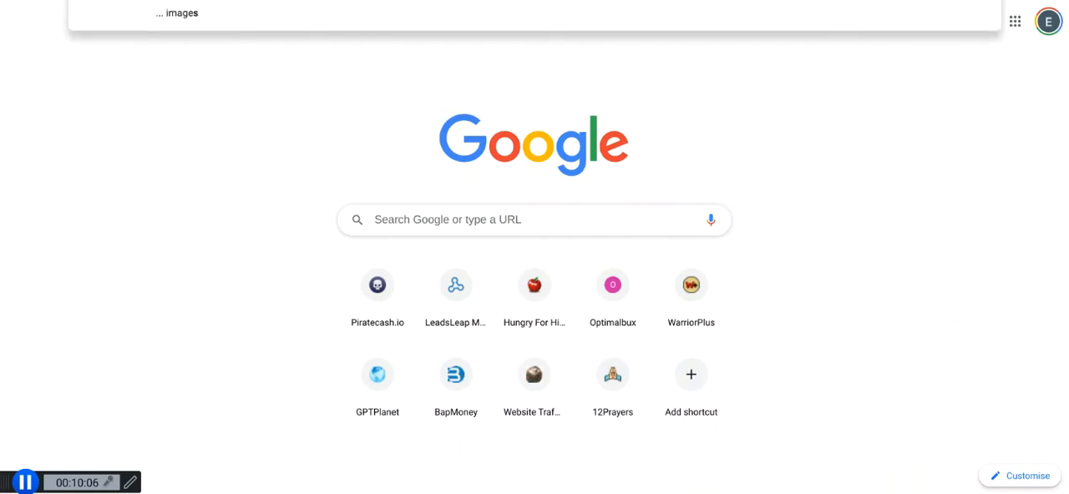
text(ge)
key(Return)
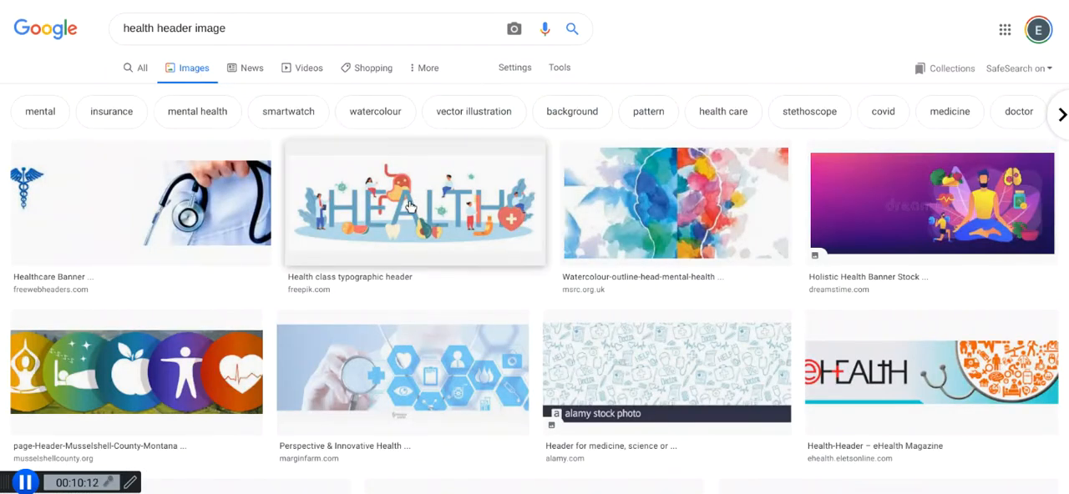
Copy the image address of the Freepik "Health class typographic header" picture.
click(406, 207)
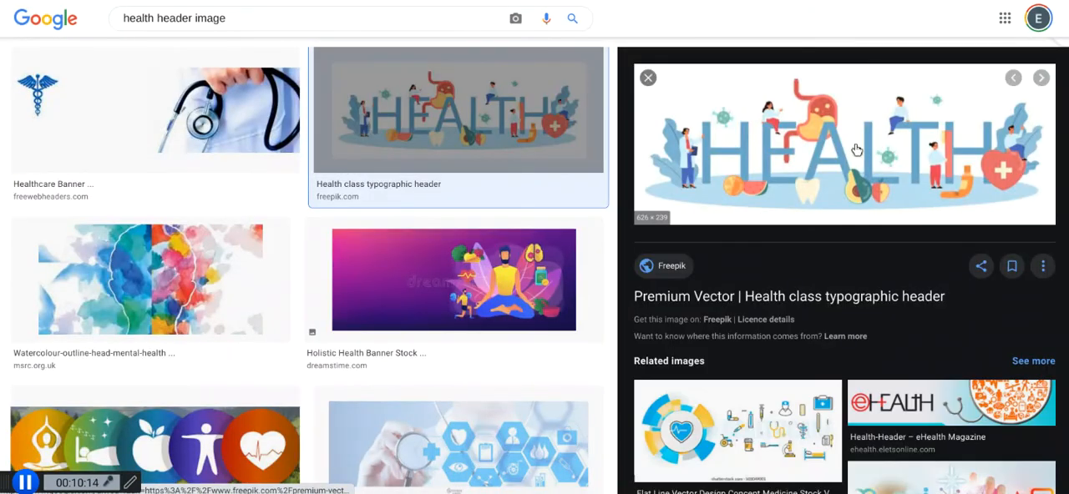
right_click(841, 152)
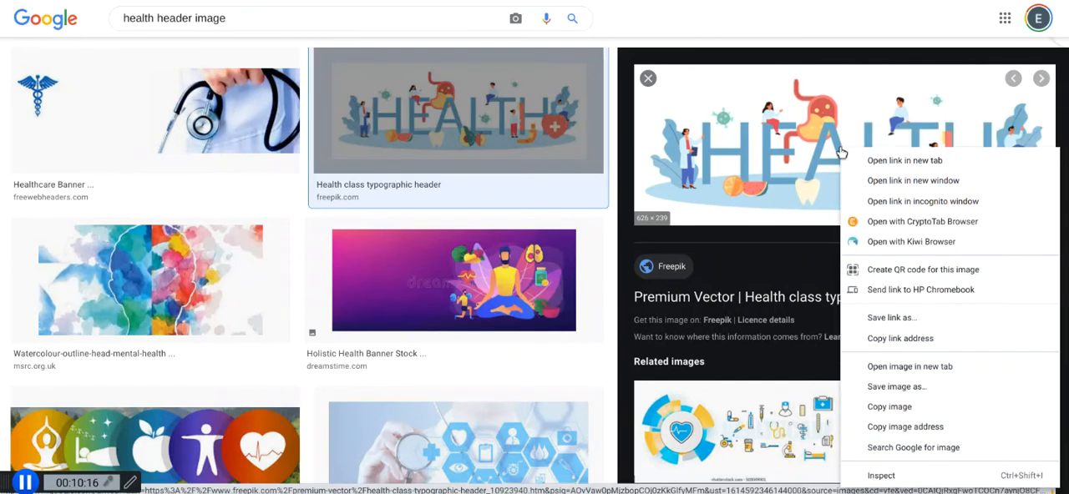
click(895, 338)
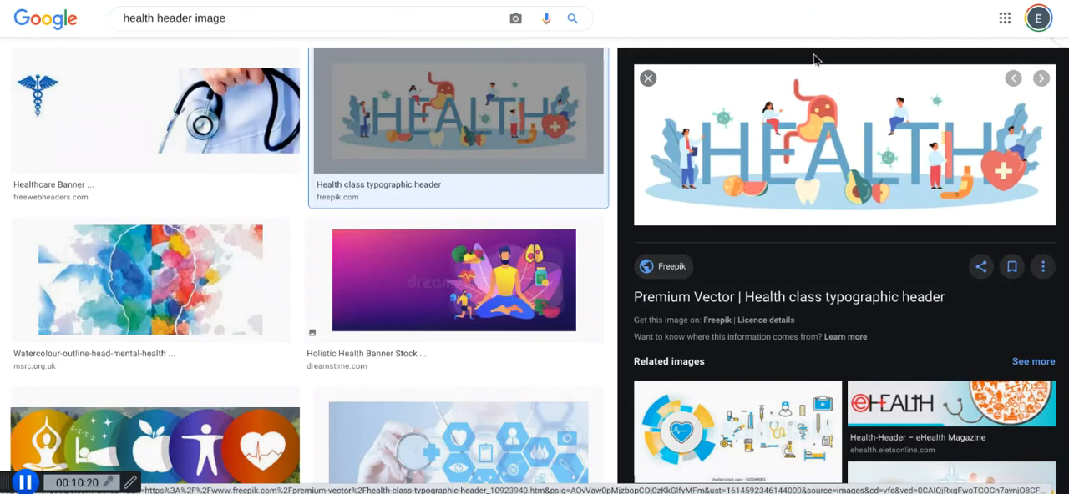
right_click(821, 124)
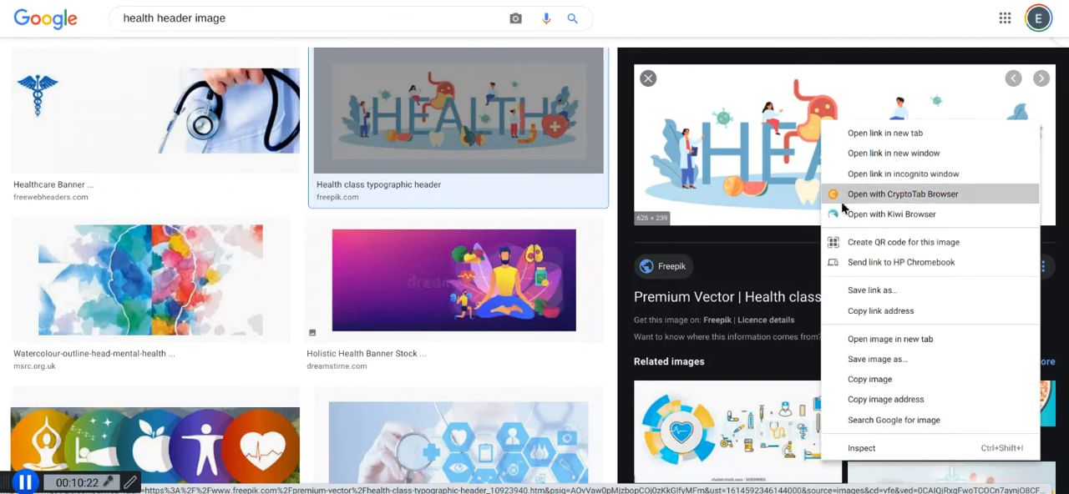
click(875, 400)
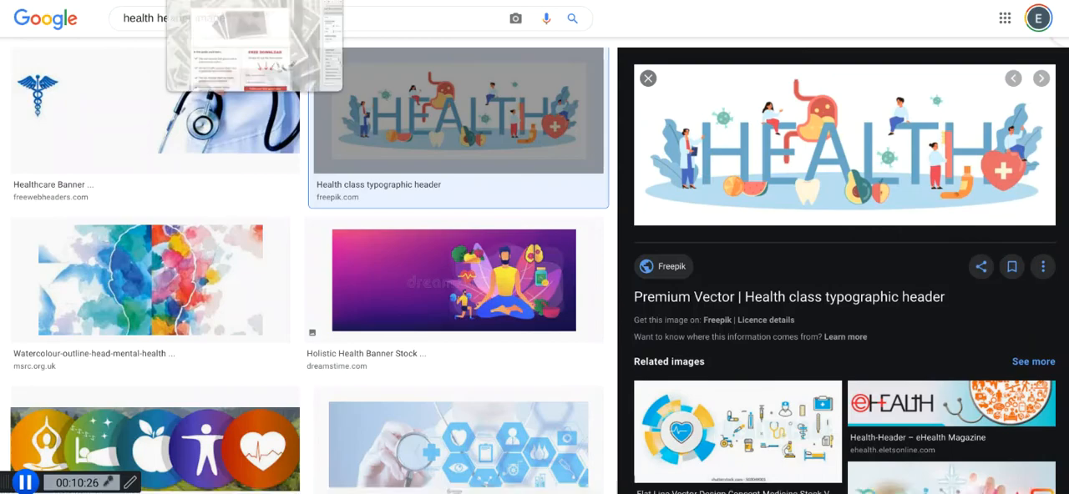
Back in the LeadsLeap Page Builder, paste the copied address as the new image's URL and enlarge the image to about 265 px high.
click(213, 1)
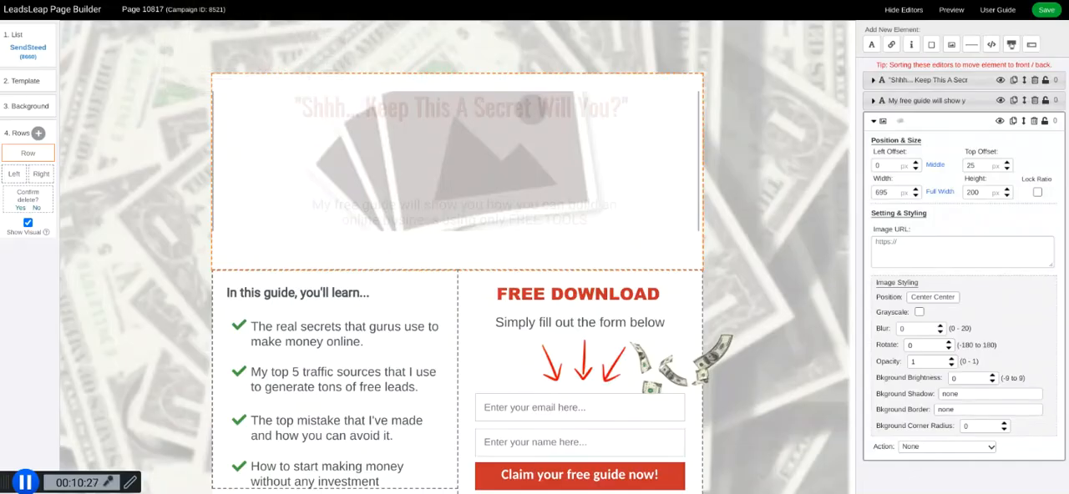
click(875, 242)
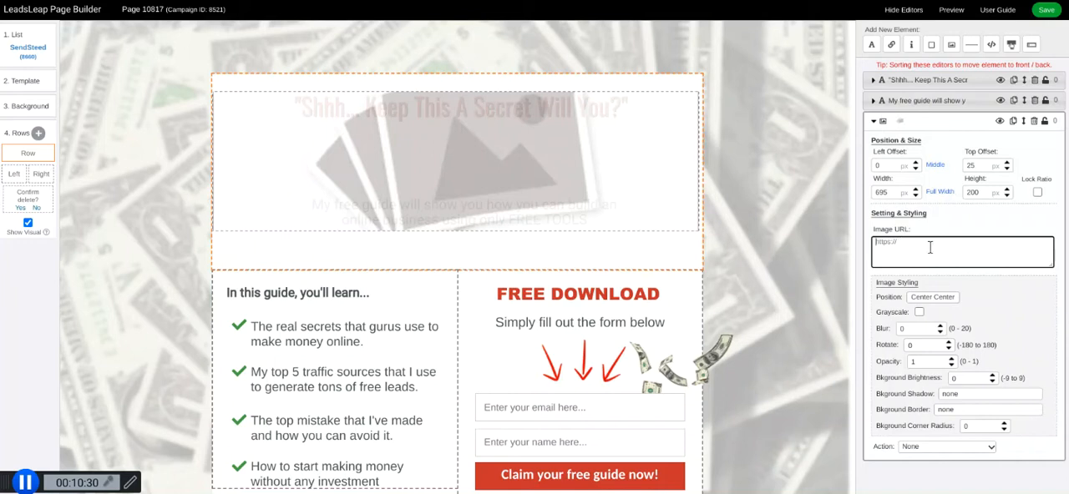
key(ctrl+v)
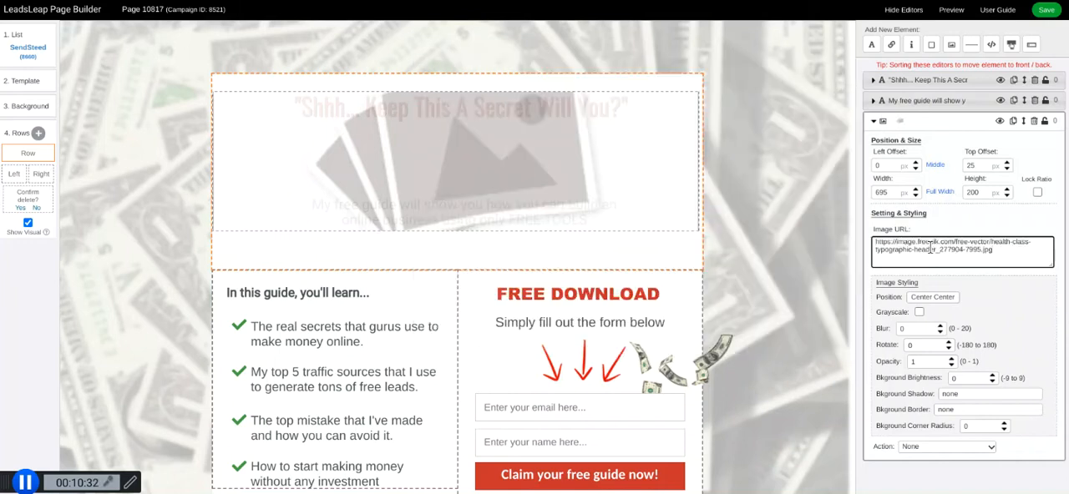
click(830, 247)
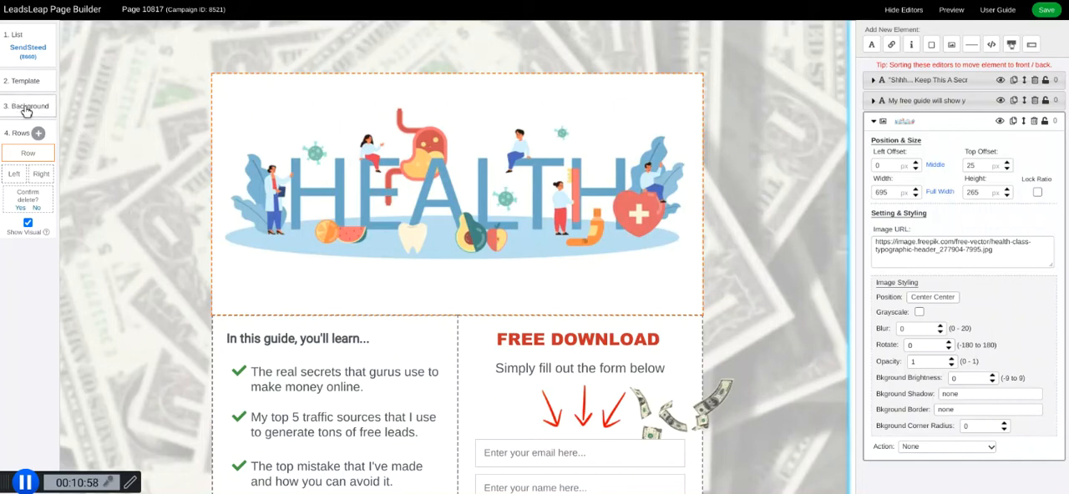
Change the page background type to Color.
click(27, 109)
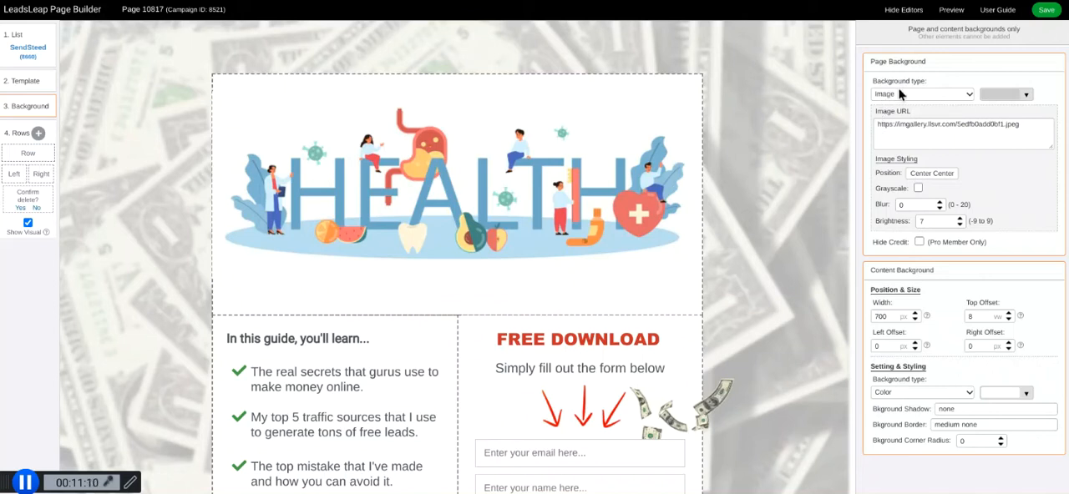
click(966, 97)
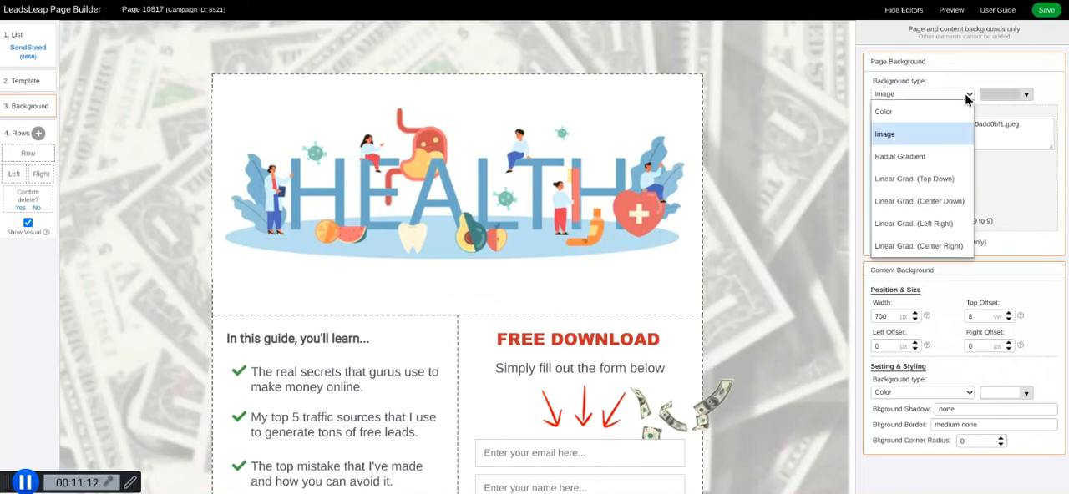
click(885, 114)
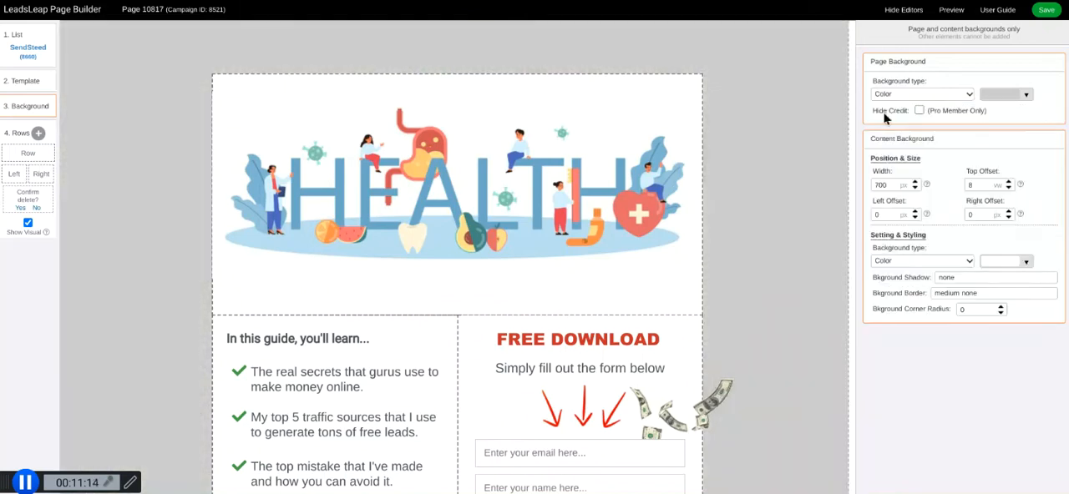
Set the page background colour to dark blue, rgb(32, 77, 116).
click(1026, 95)
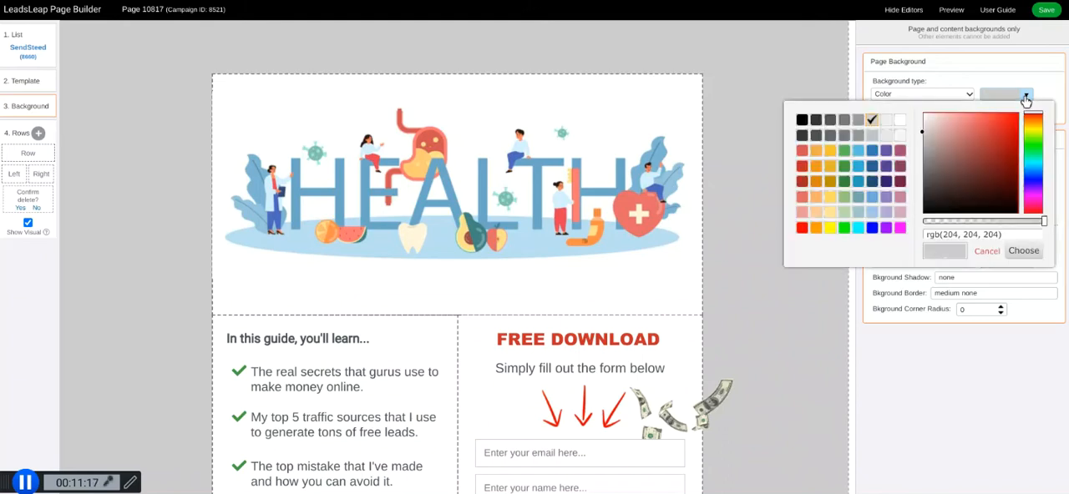
click(872, 182)
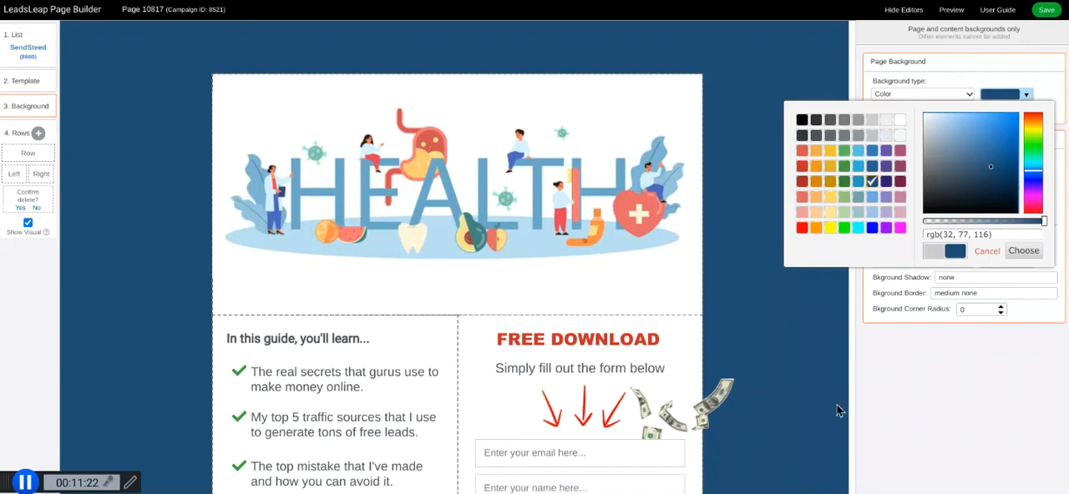
click(1024, 253)
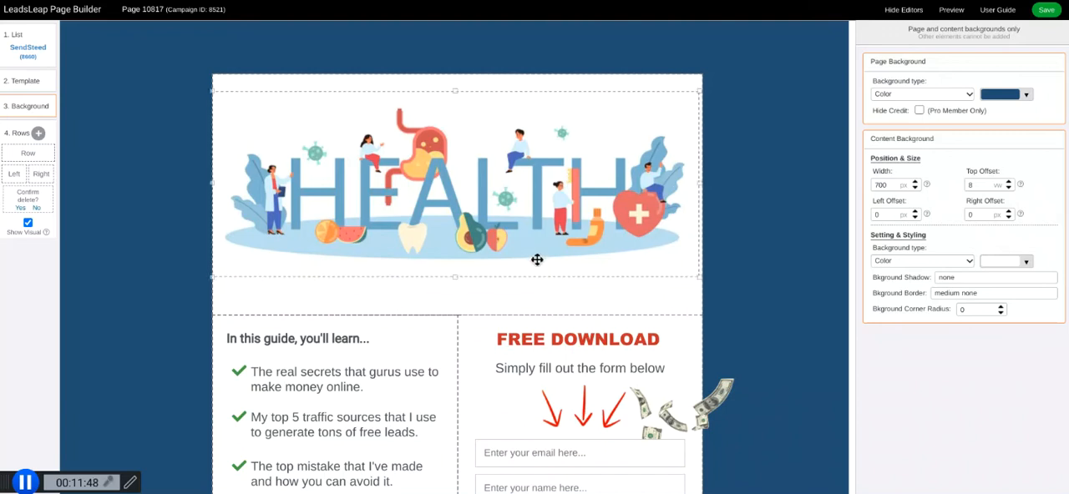
Set the content background width to 500 px and narrow the health header image to about 495 px.
double_click(878, 186)
text(500)
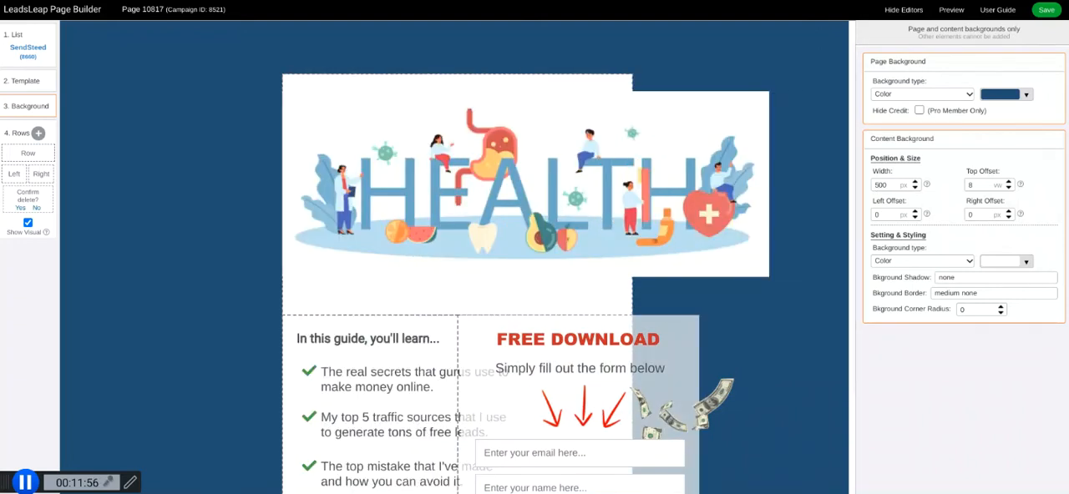
click(771, 184)
drag(769, 184, 633, 183)
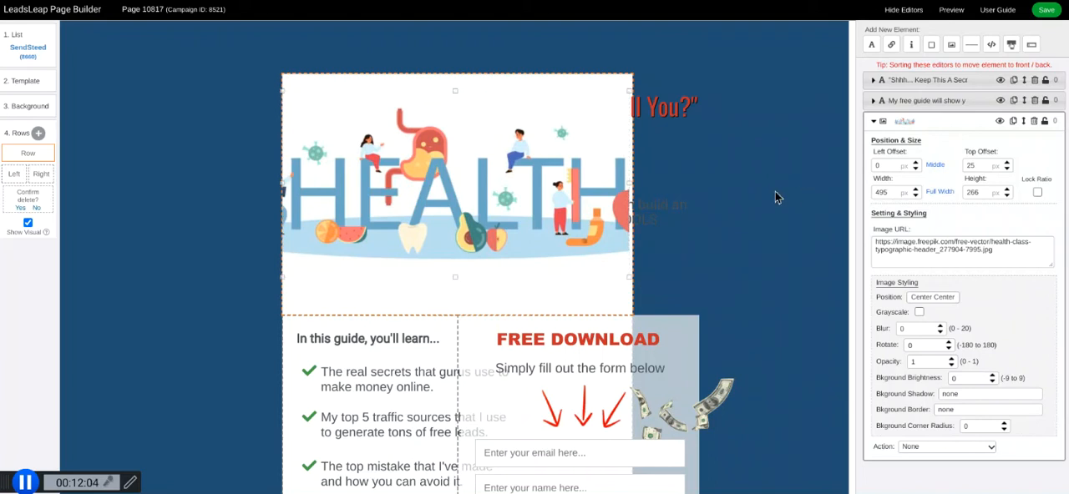
Move the "Shhh... Keep This A Secret Will You?" headline out from behind the header image and delete it.
click(681, 110)
drag(681, 109, 418, 341)
click(497, 298)
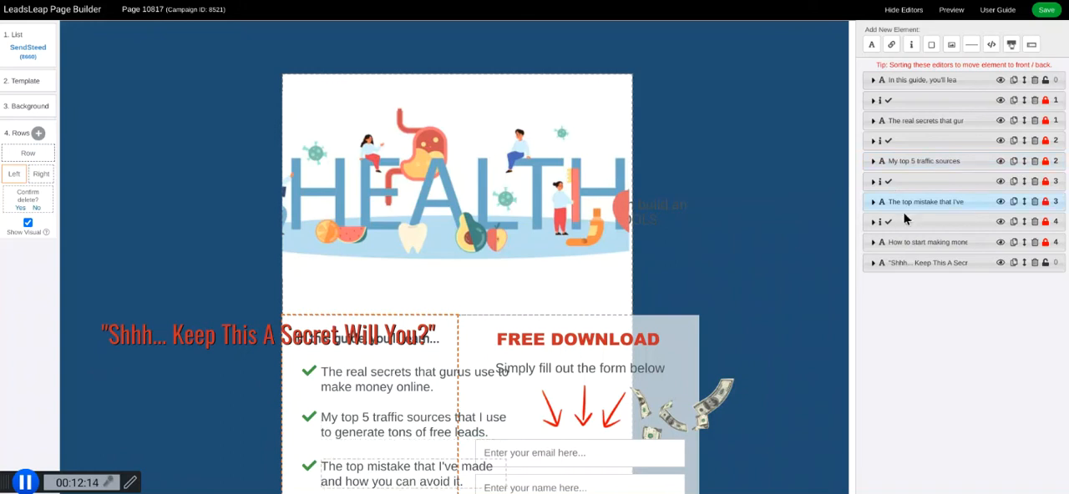
click(394, 337)
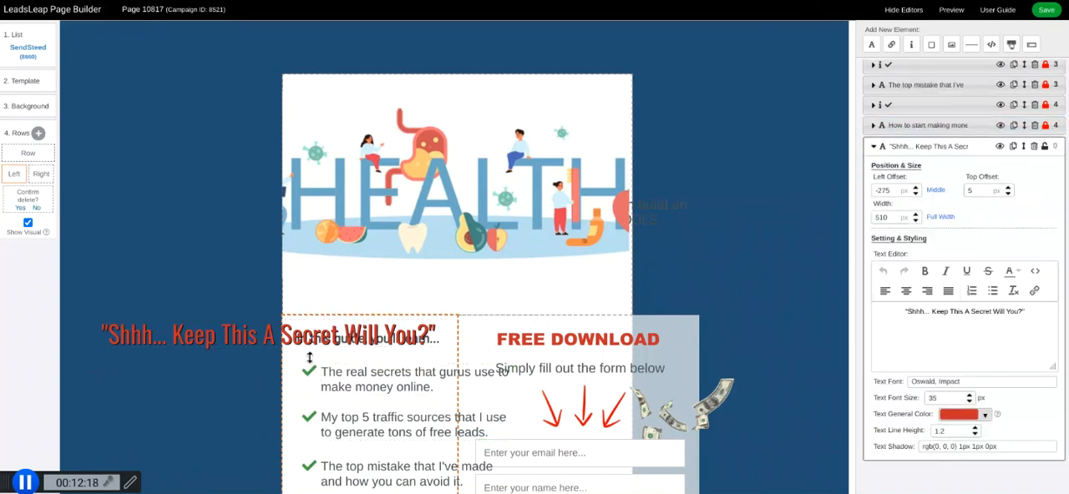
click(1034, 148)
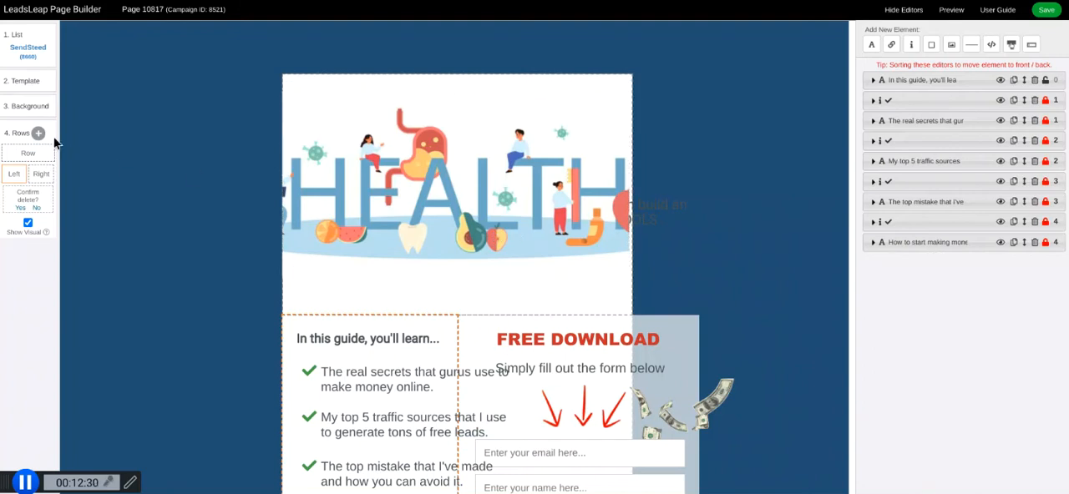
Set the content background width to 1000 px and widen the health header image to about 995 px.
click(25, 109)
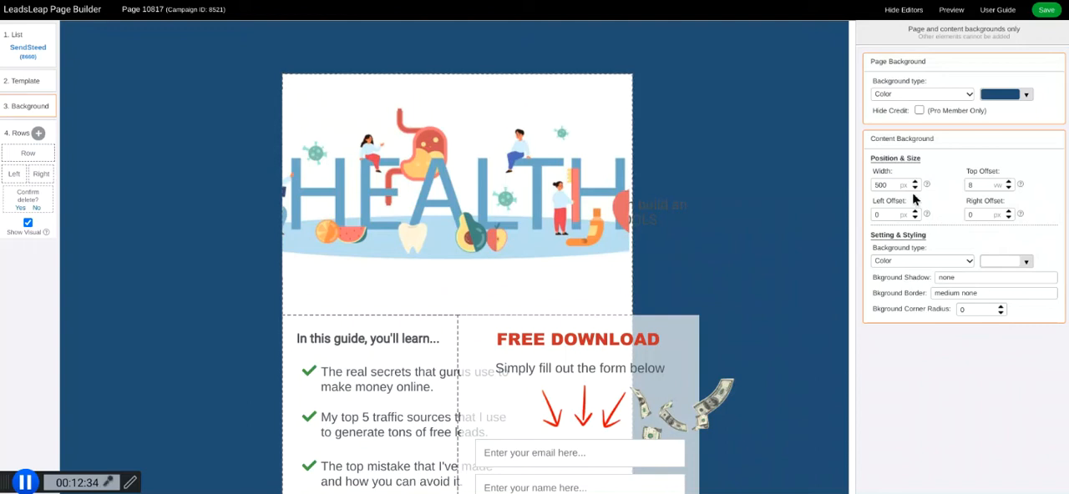
click(878, 184)
key(BackSpace)
text(10)
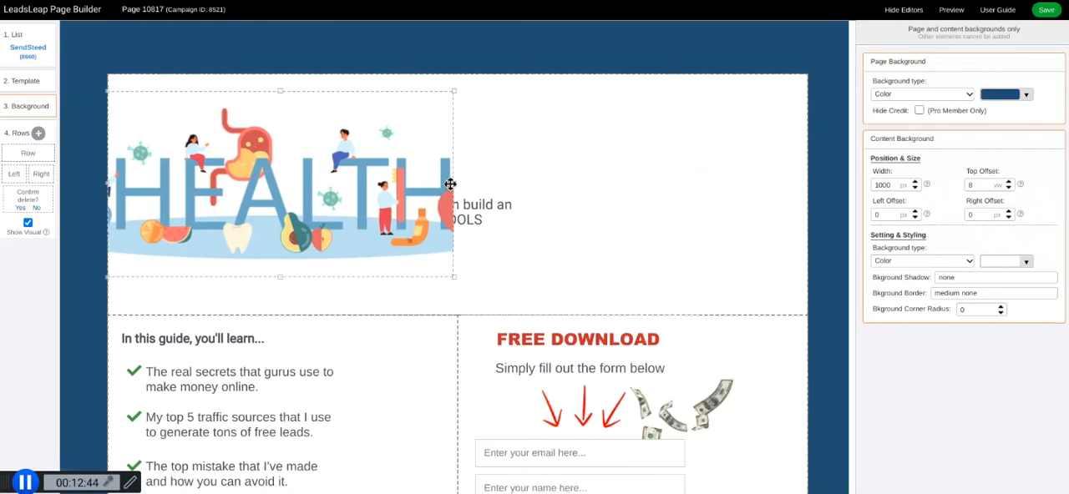
mouse_move(450, 184)
mouse_down()
mouse_move(756, 177)
mouse_move(780, 197)
mouse_move(812, 198)
mouse_up()
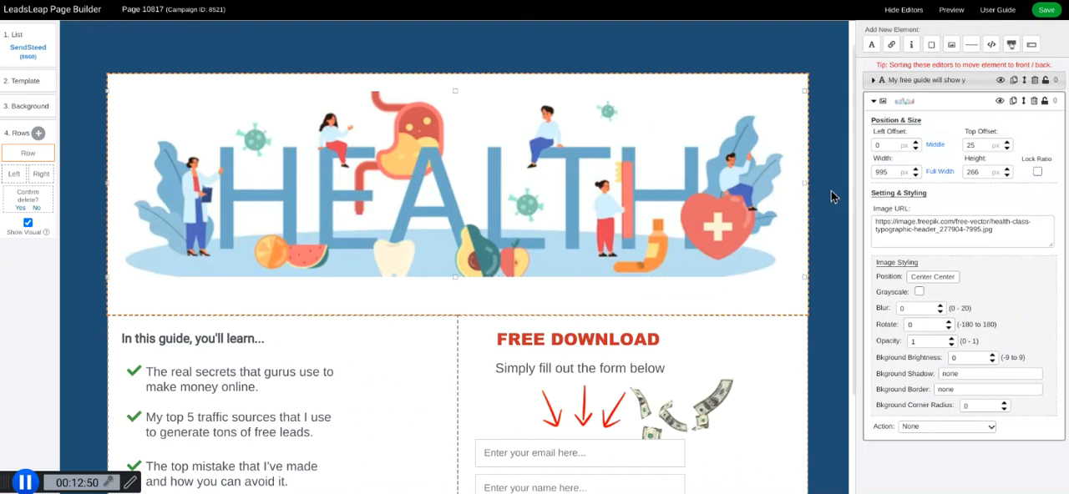
Nudge the "The top mistake that I've made" bullet slightly up and left, and colour its text blue, rgb(0, 0, 255).
scroll(816, 305, down, 2)
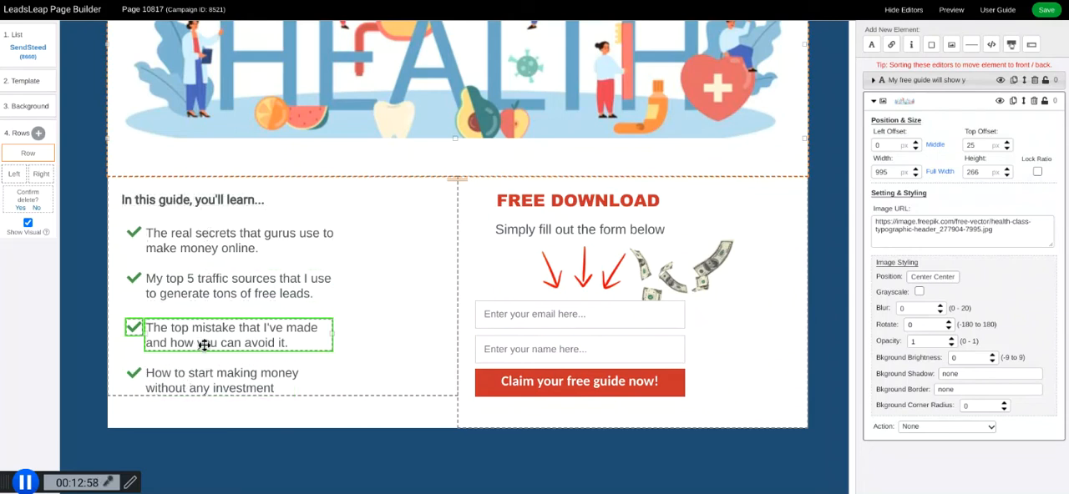
click(134, 328)
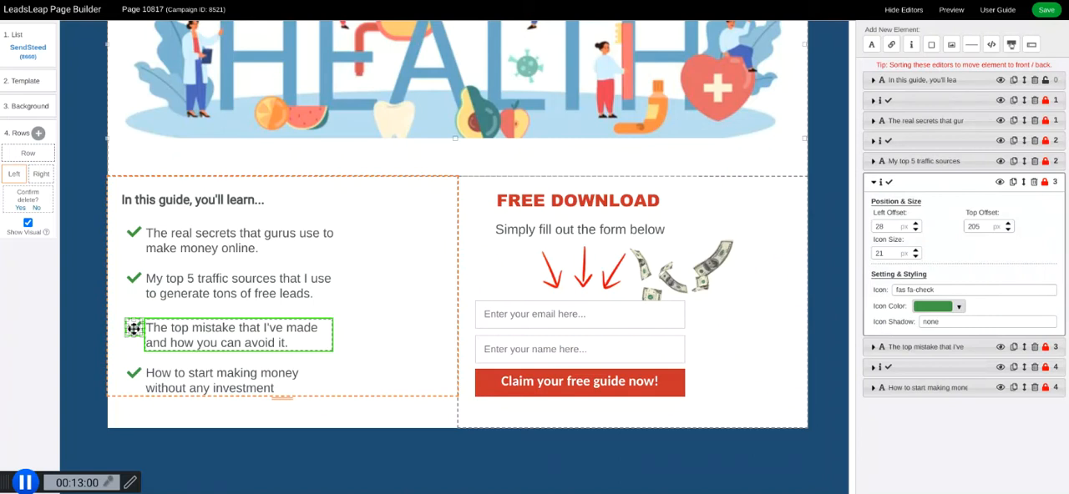
mouse_move(146, 324)
mouse_down()
mouse_move(305, 292)
mouse_move(190, 332)
mouse_move(130, 323)
mouse_up()
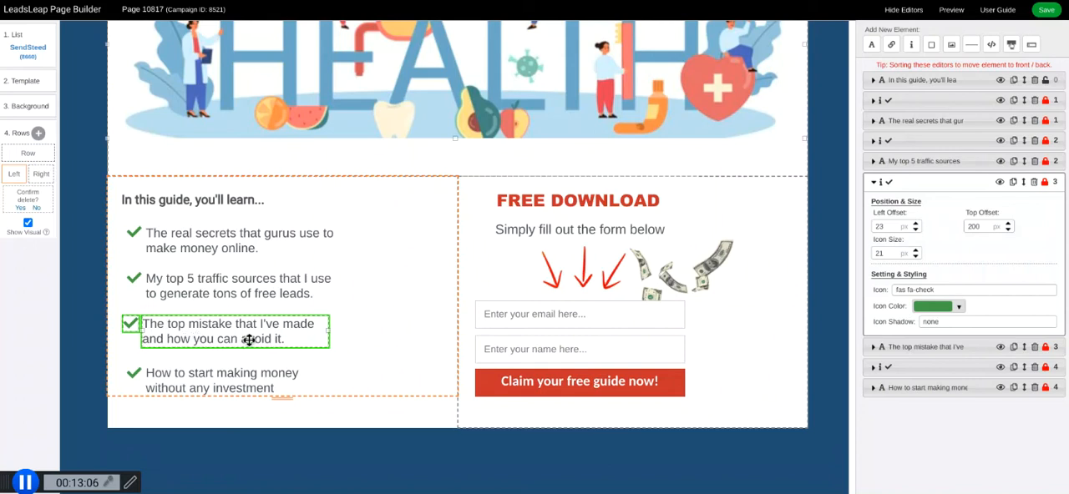
click(277, 337)
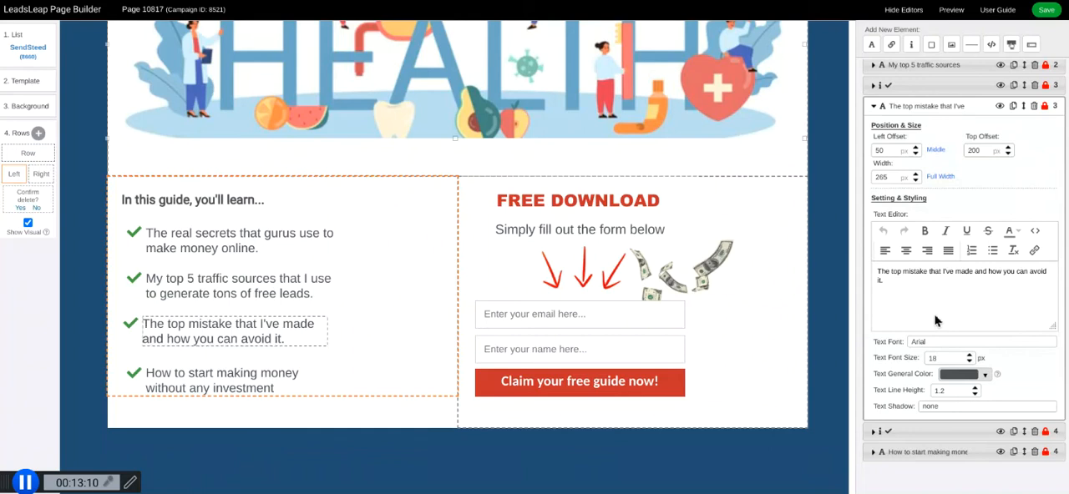
click(985, 375)
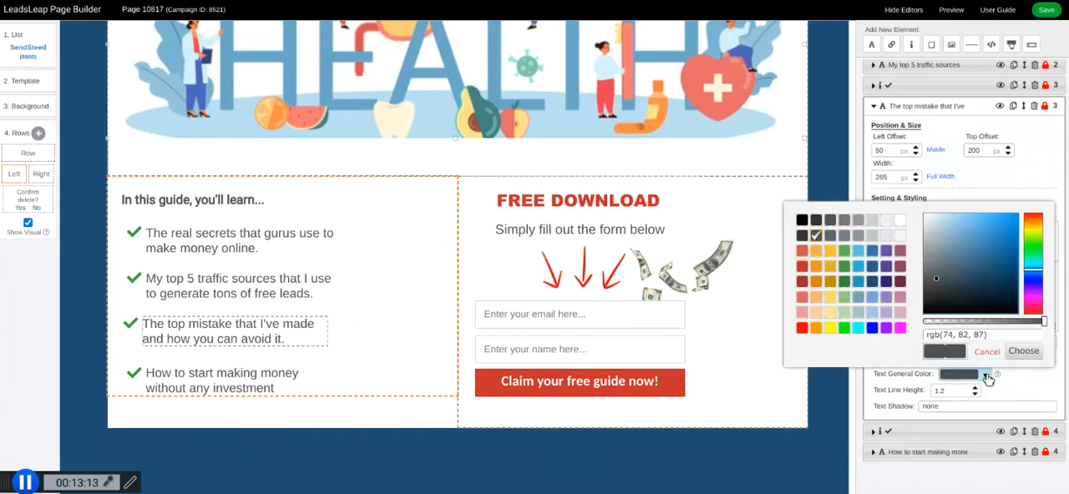
click(872, 328)
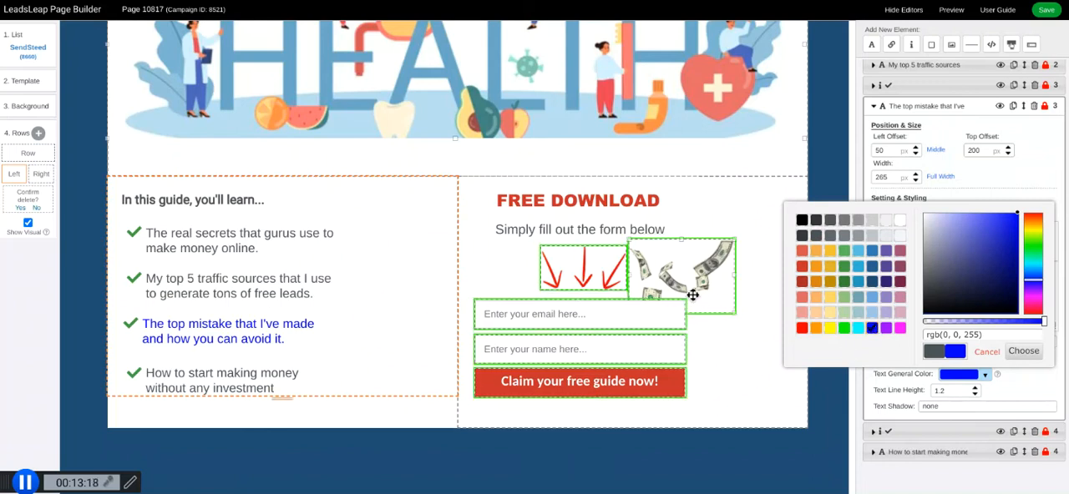
Change the "FREE DOWNLOAD" heading to "Get Your Health Checklist Today" and widen its text box to about 460 px.
click(610, 200)
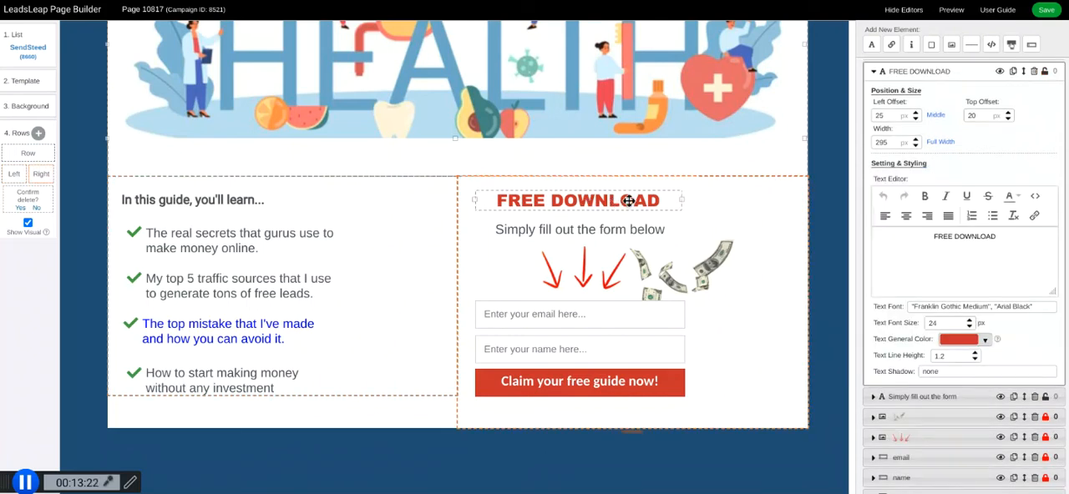
drag(1002, 237, 936, 240)
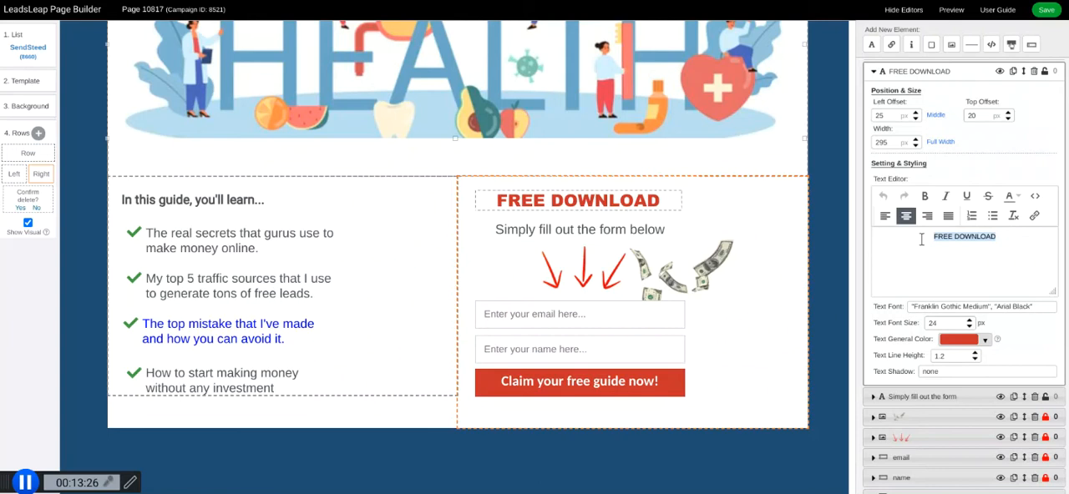
text(Get)
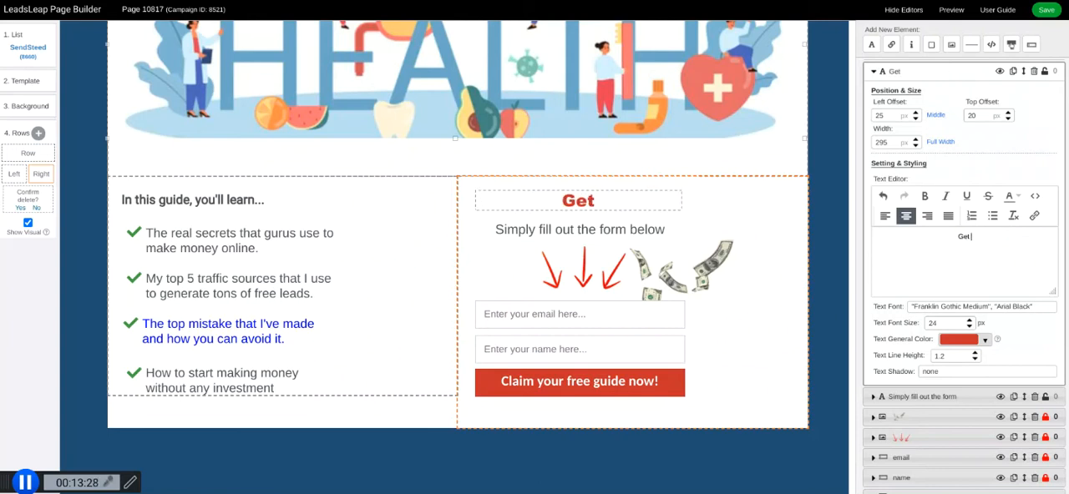
text(ealth)
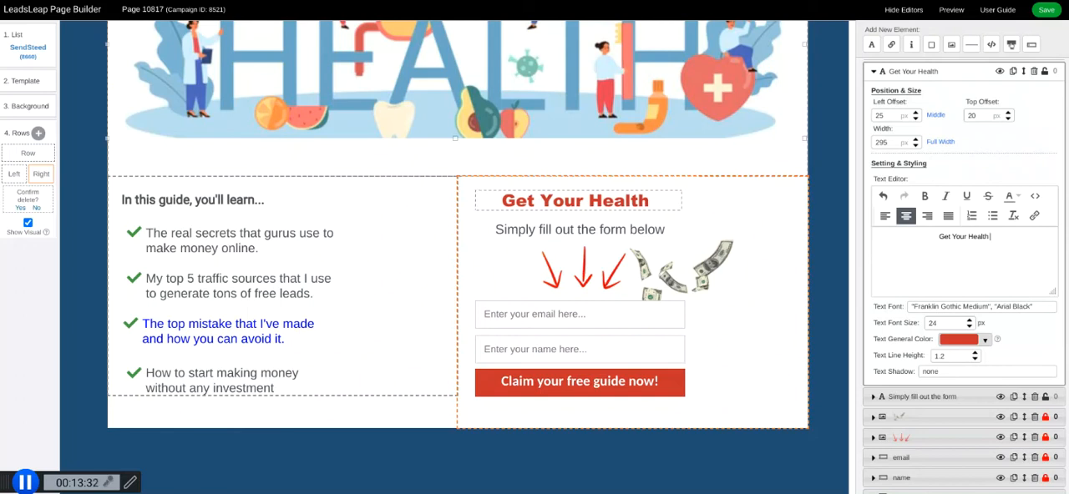
text( Che)
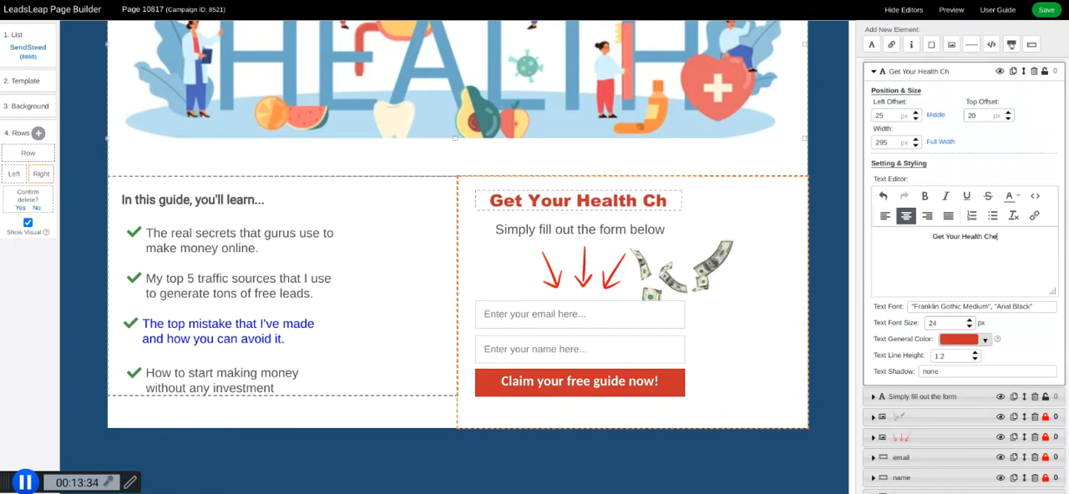
text(cklist)
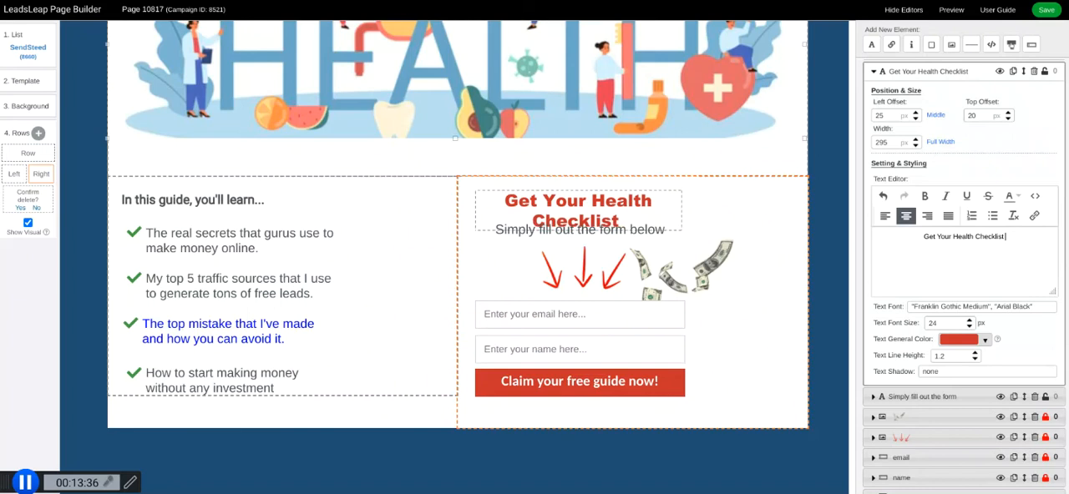
text( Today)
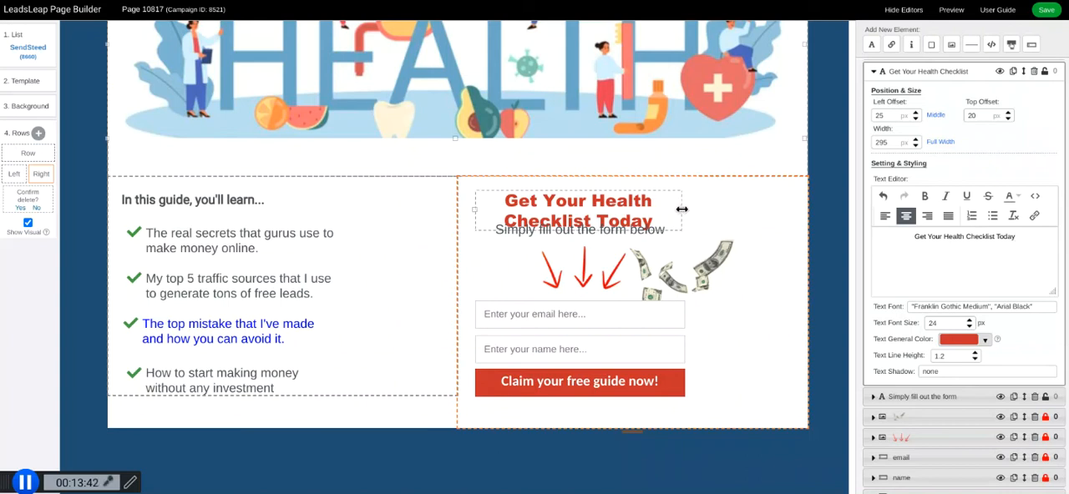
drag(682, 210, 795, 200)
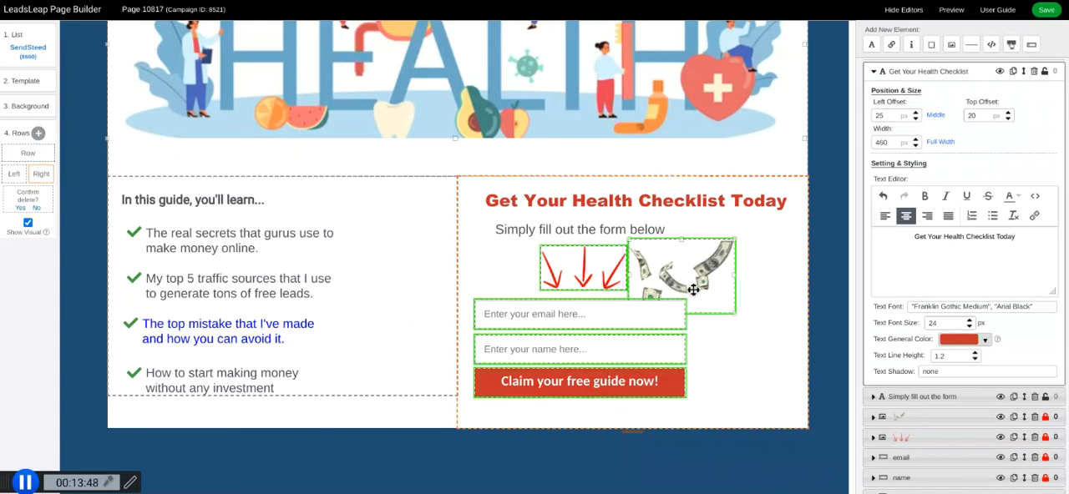
Widen the email field, the name field and the submit button of the form to about 435 px each.
click(640, 313)
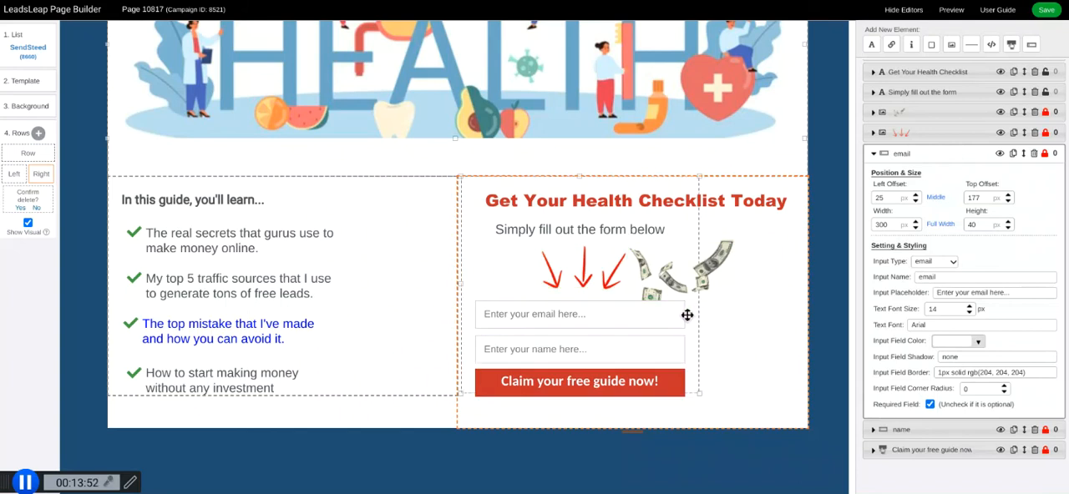
drag(683, 314, 780, 310)
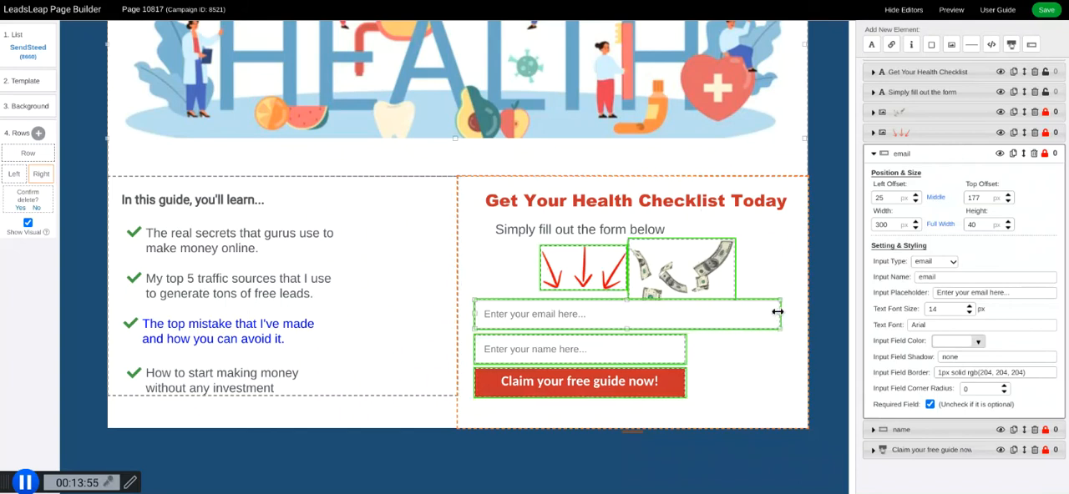
click(674, 352)
drag(685, 351, 781, 349)
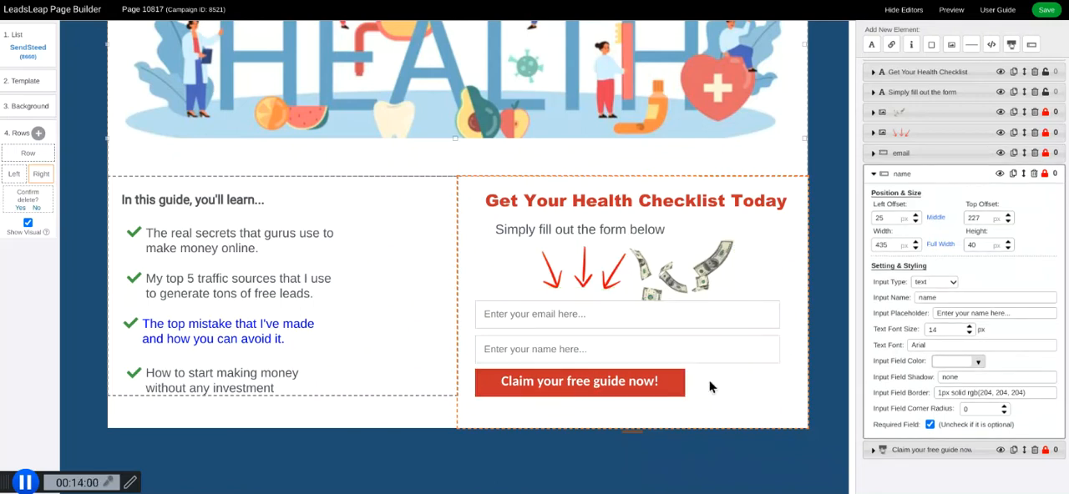
click(668, 386)
drag(687, 382, 779, 383)
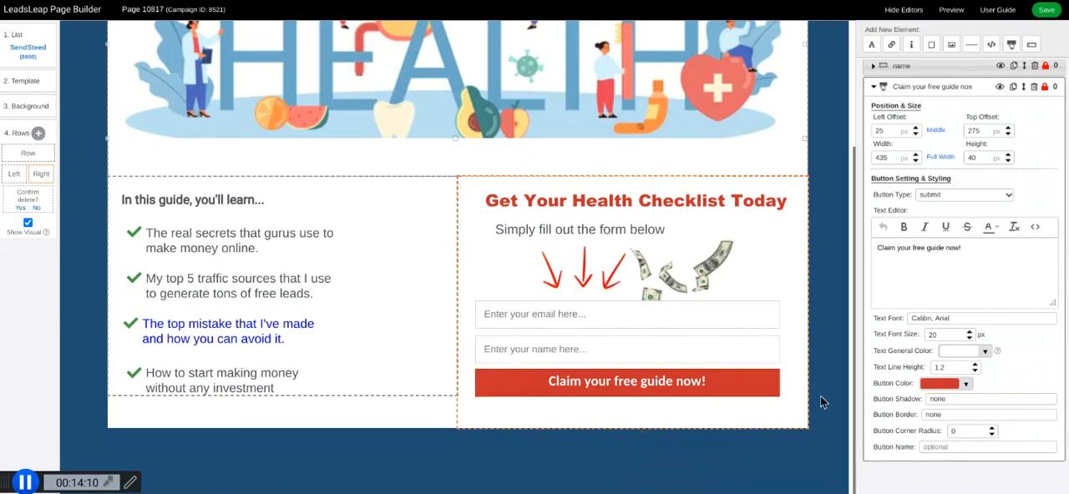
Change the submit button's text to "Claim your free health checklist now!".
click(926, 248)
text(hea)
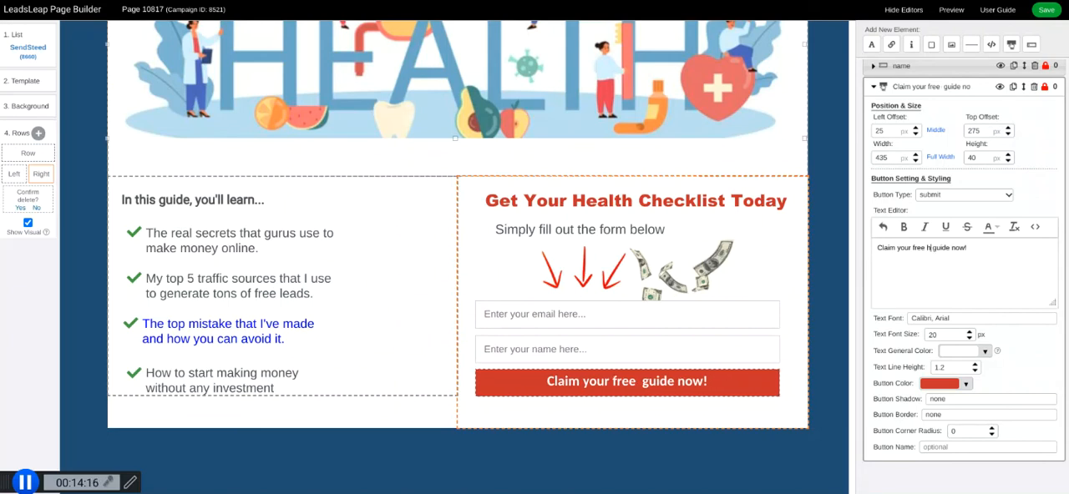
text(lth checklis)
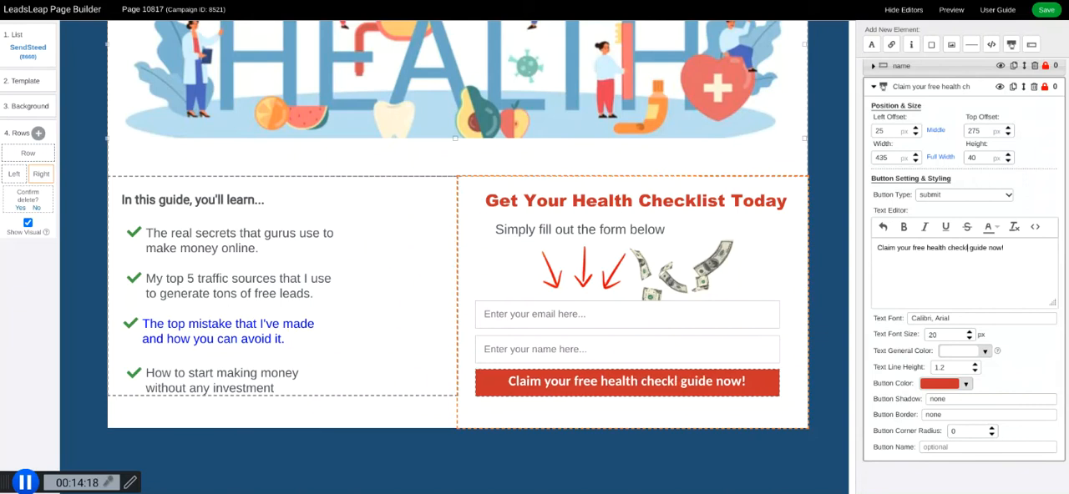
text(t)
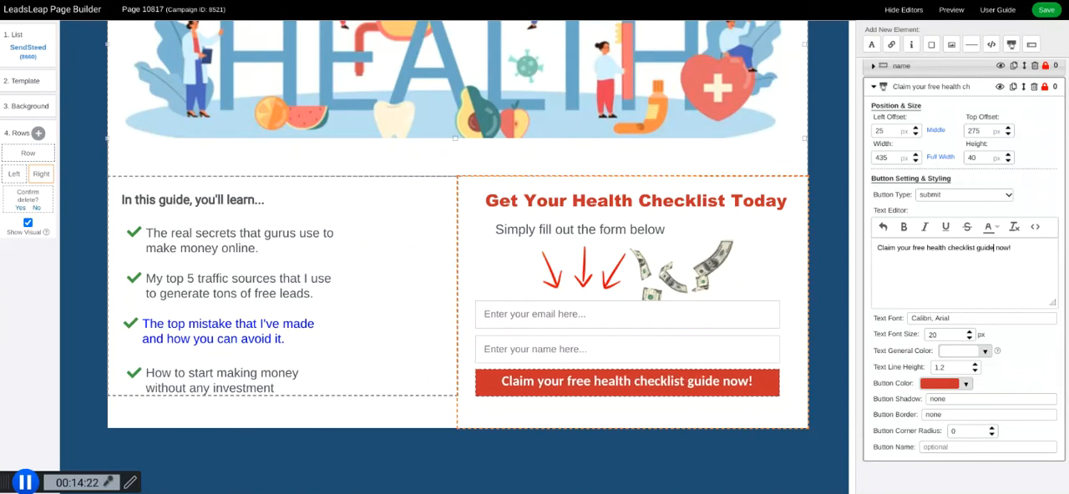
key(BackSpace)
key(BackSpace)
key(BackSpace)
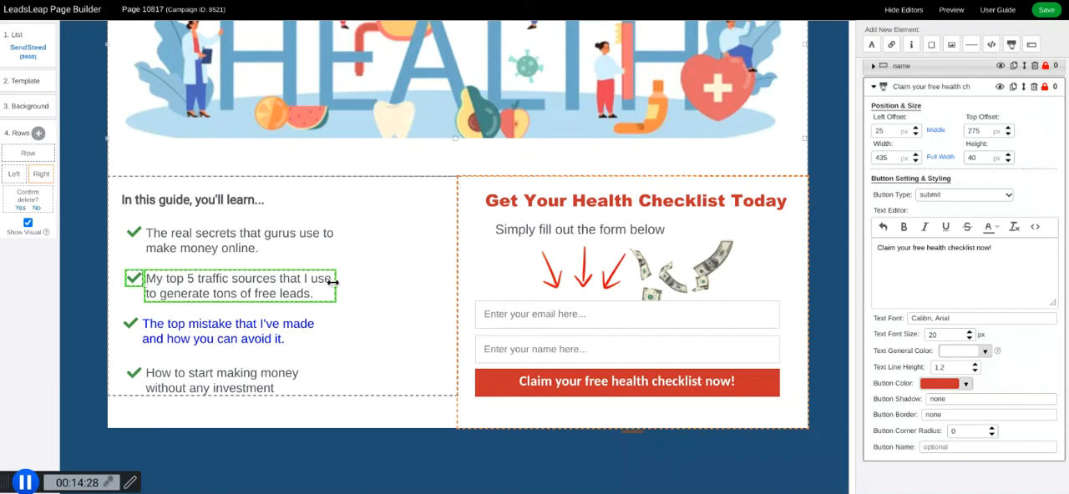
Widen the "My top 5 traffic sources" bullet text to about 414 px and the "The real secrets" bullet text to about 395 px.
drag(331, 284, 434, 284)
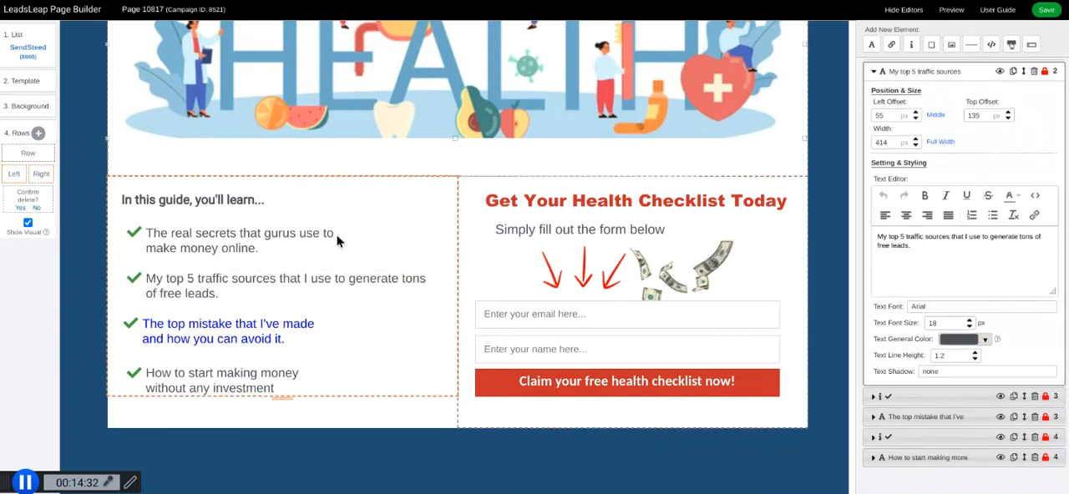
click(308, 236)
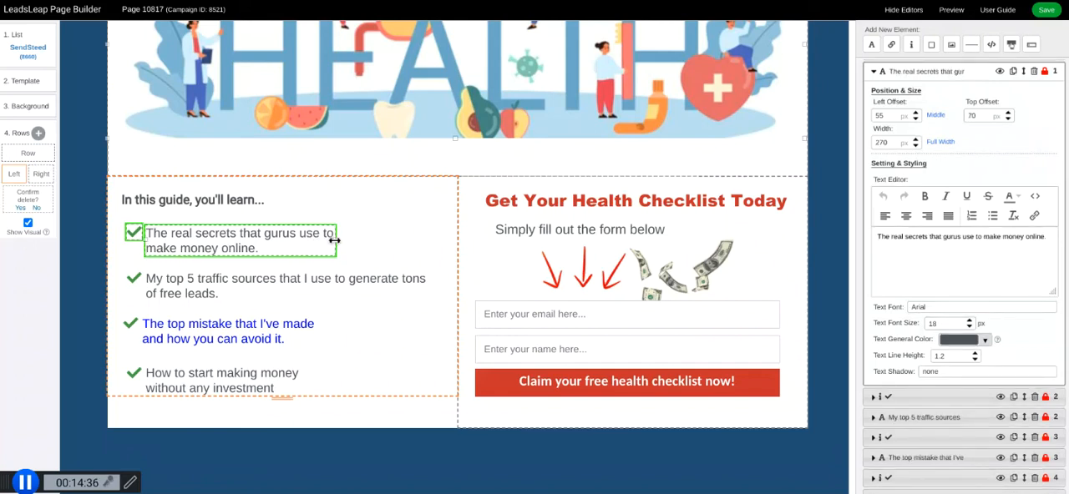
drag(340, 240, 424, 241)
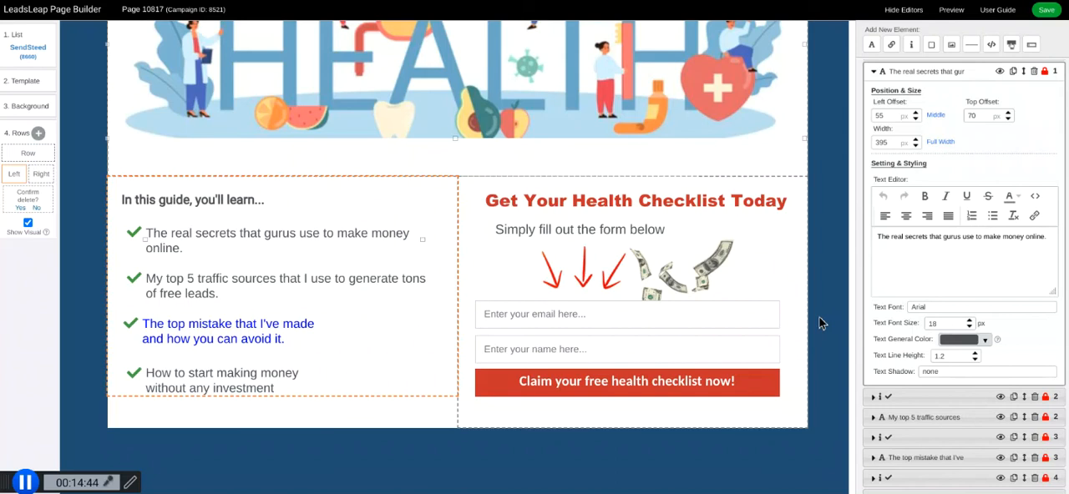
Confirm the pending row deletion and save the landing page.
scroll(819, 317, up, 3)
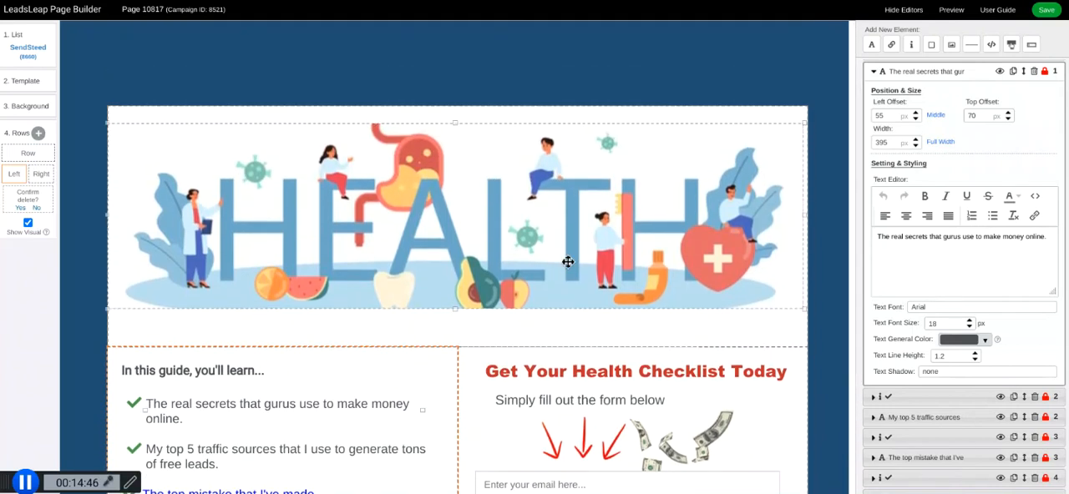
click(1048, 11)
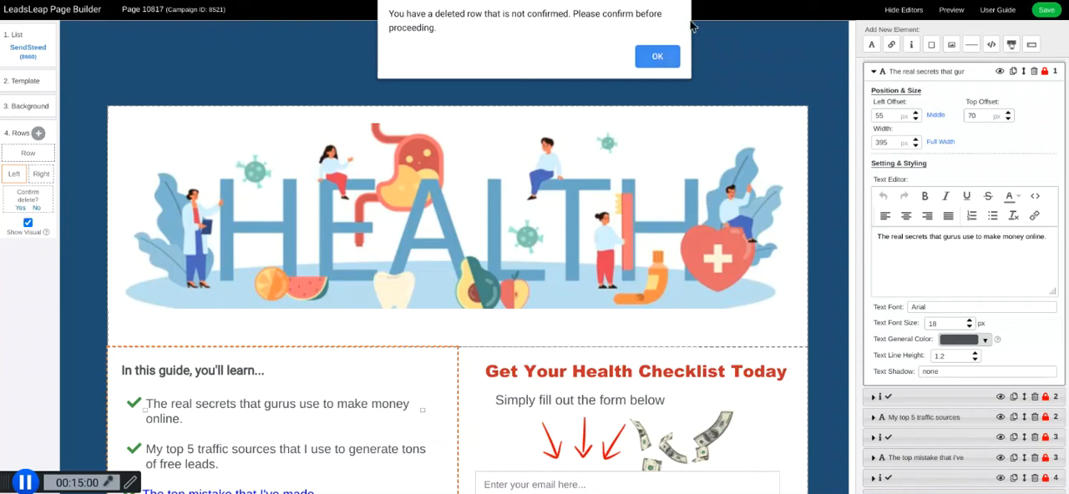
click(659, 57)
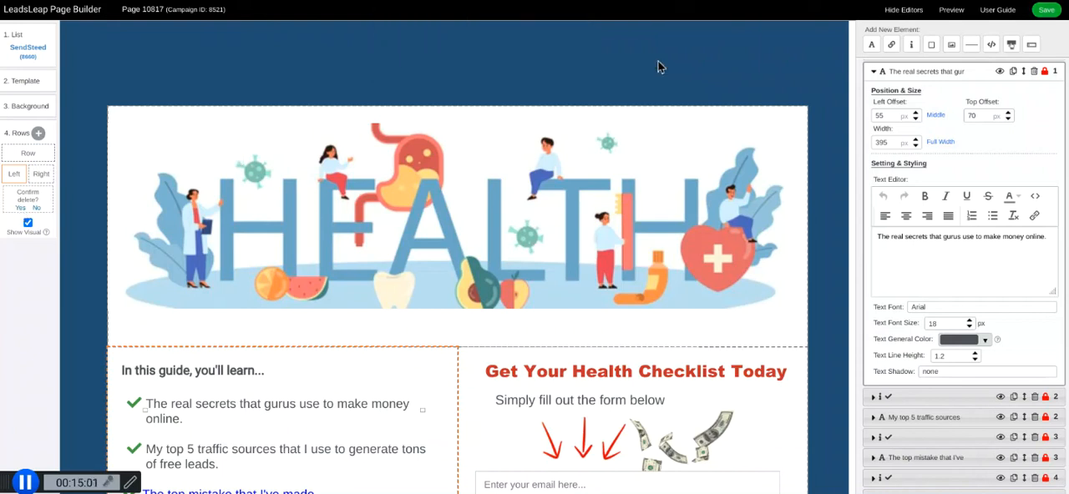
click(20, 210)
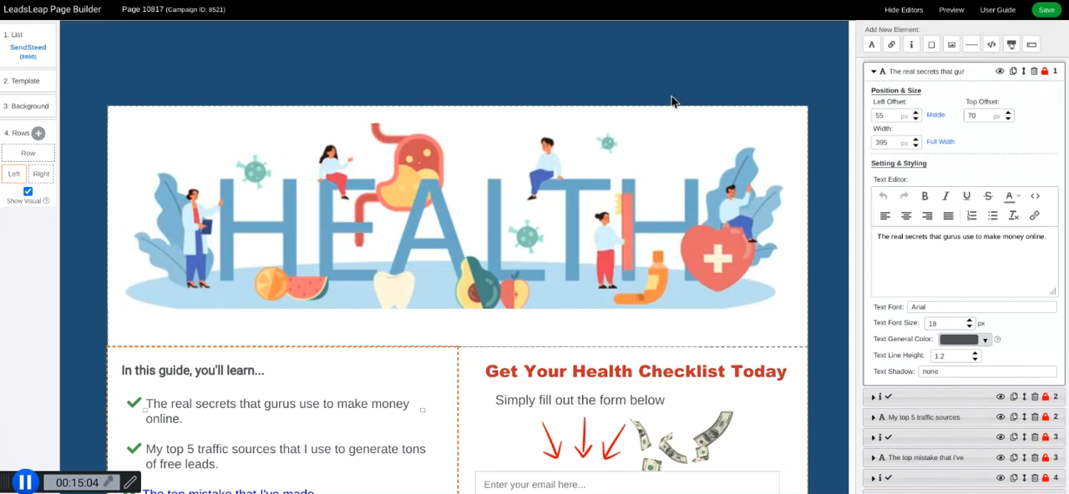
click(1045, 10)
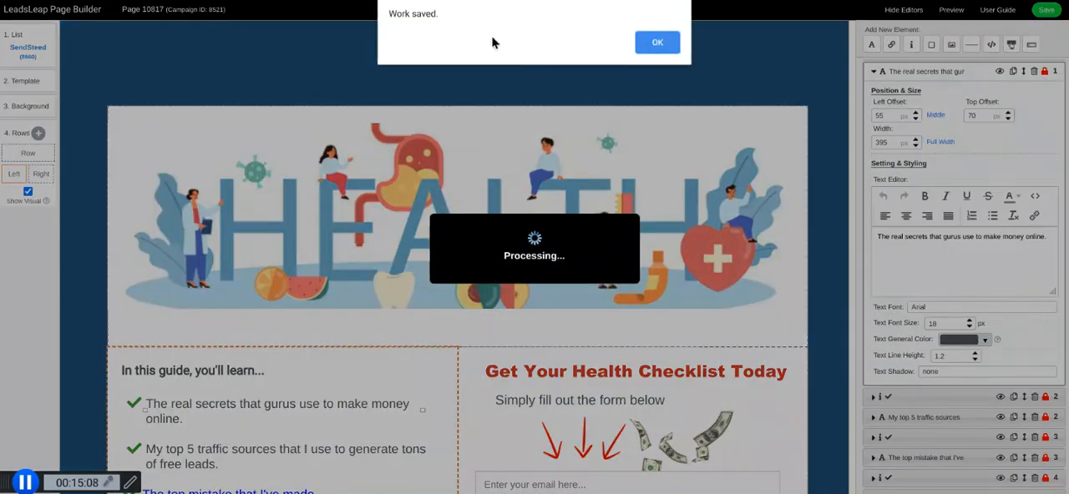
click(657, 42)
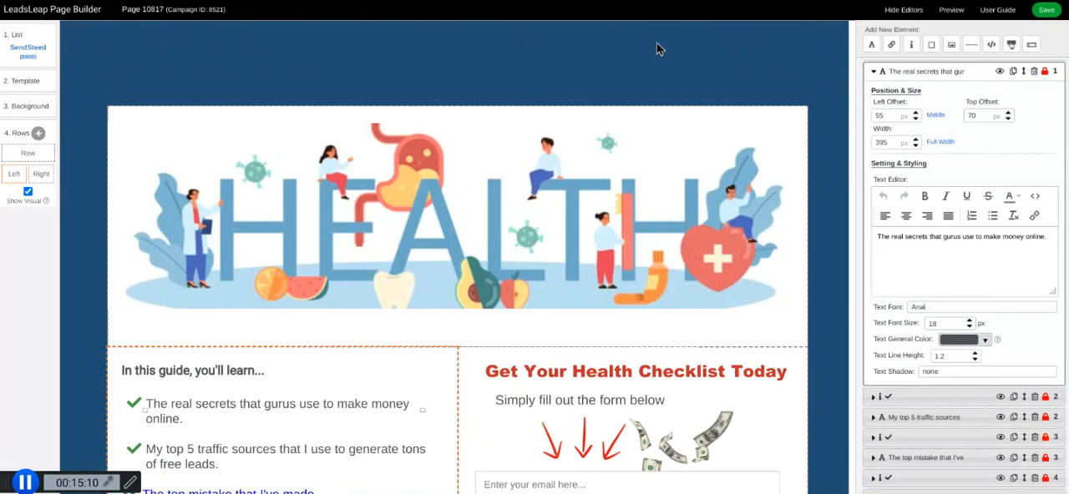
Preview the saved landing page and look through its full layout, including the opt-in form, before returning to the editor.
click(952, 11)
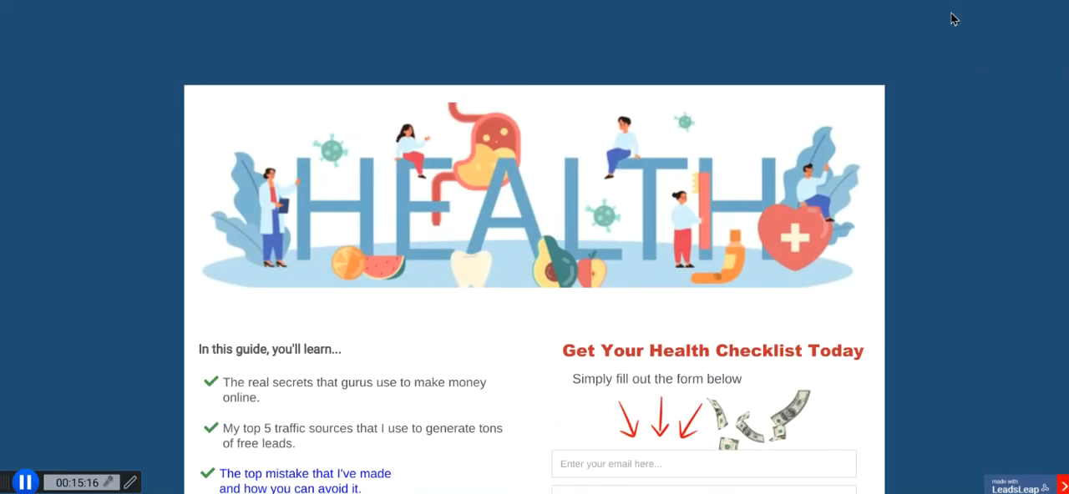
scroll(953, 19, down, 2)
scroll(535, 247, up, 1)
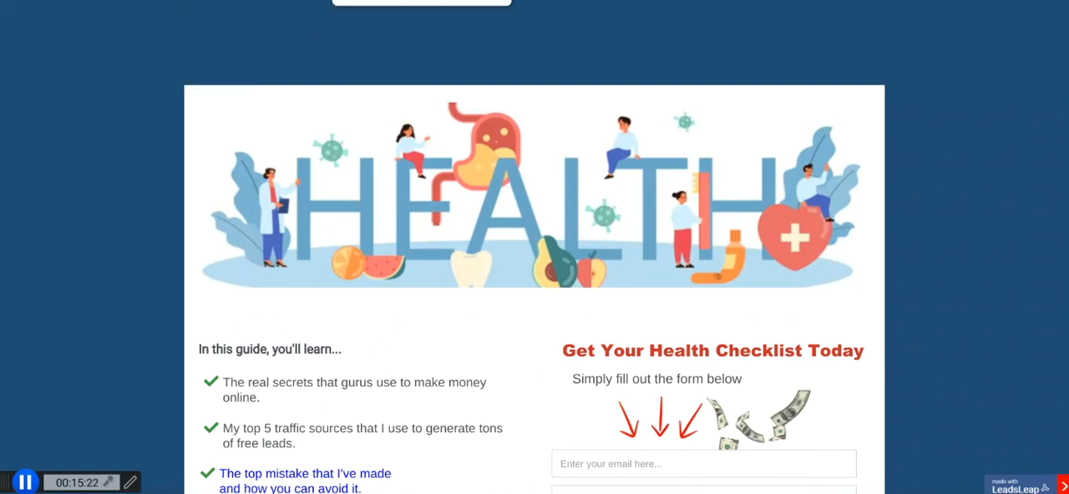
click(385, 1)
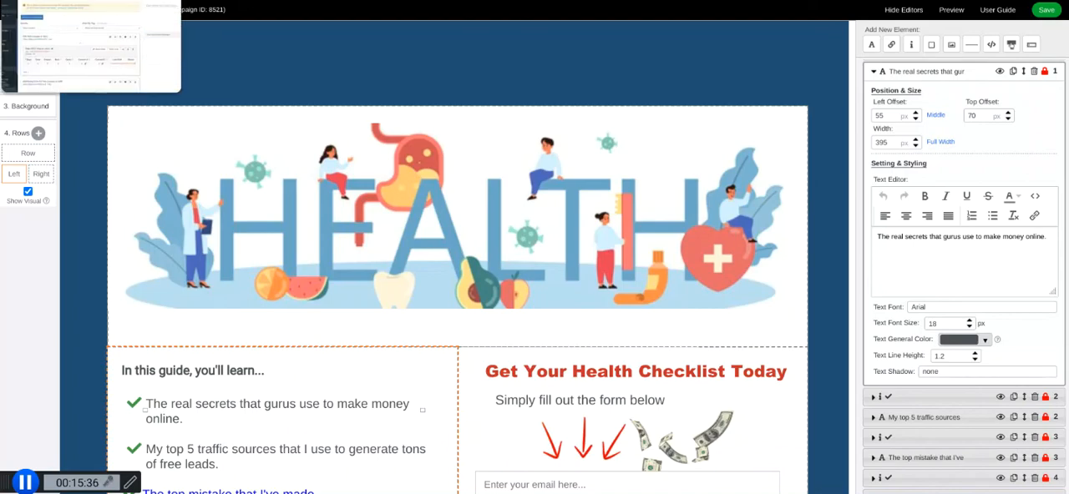
Copy the new campaign's link from My Landing Pages and open it in a new browser tab.
click(90, 1)
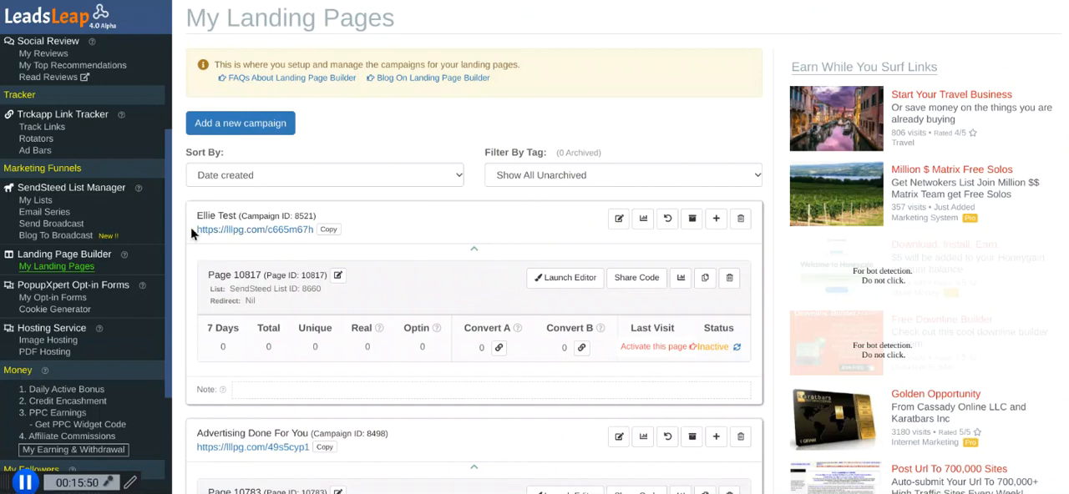
drag(192, 226, 314, 235)
key(ctrl+c)
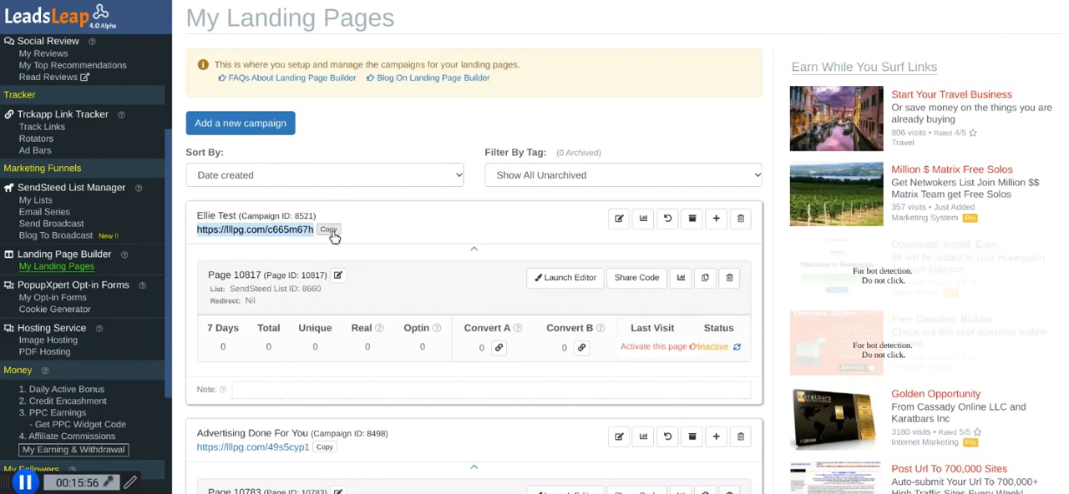
click(327, 230)
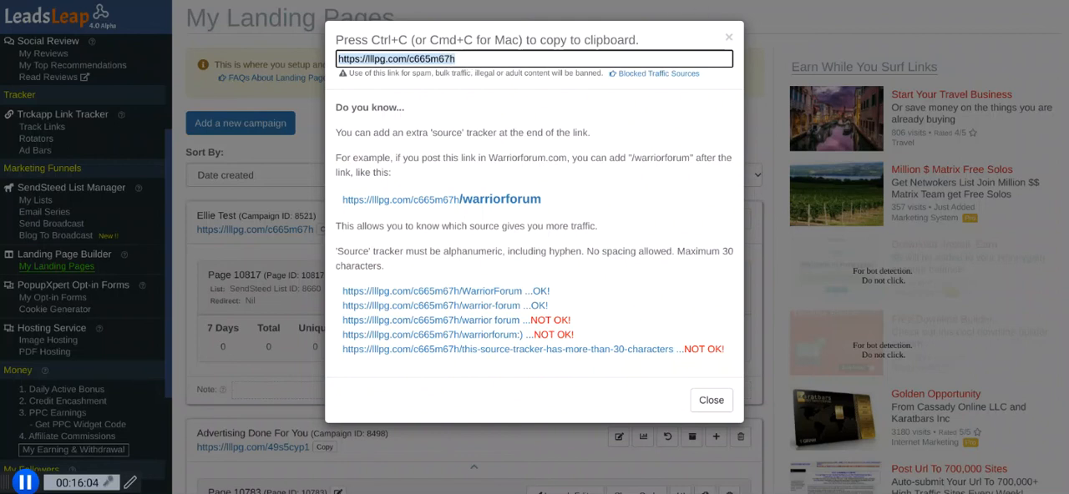
key(ctrl+t)
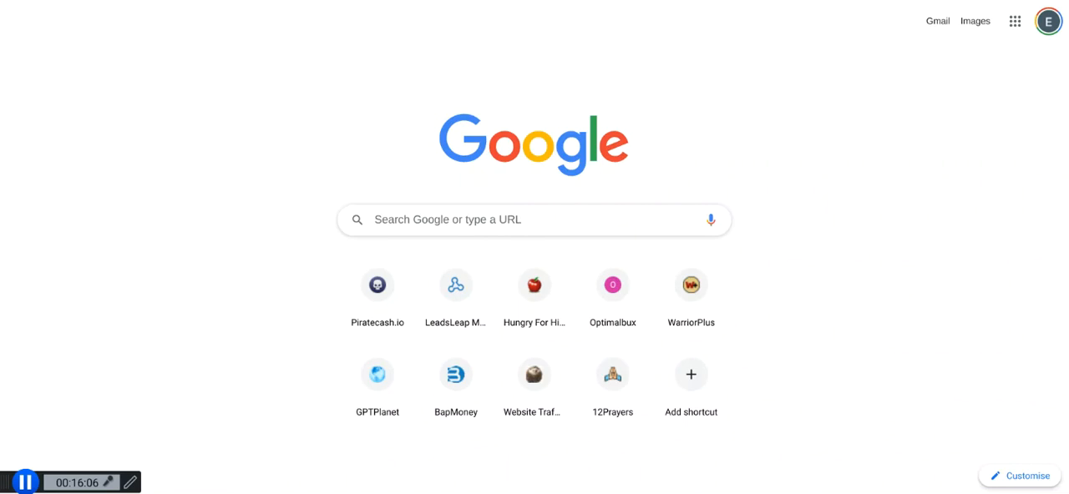
key(ctrl+v)
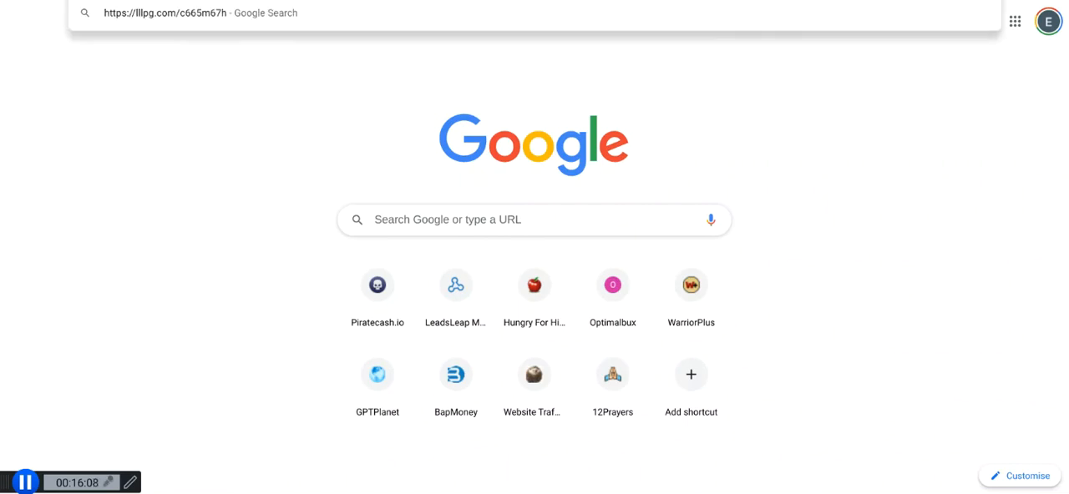
key(Return)
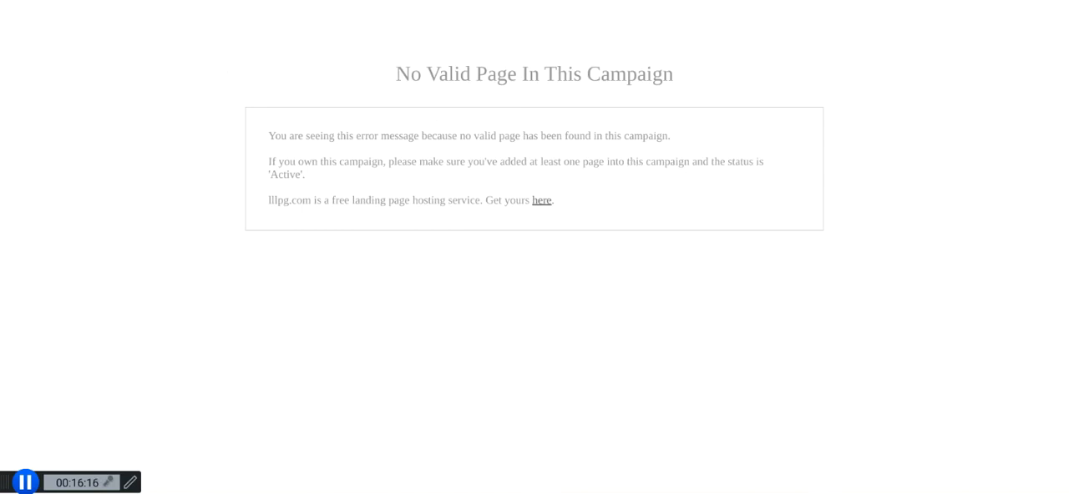
Return to My Landing Pages, close the link dialog and switch Page 10817 of the new campaign to active.
click(84, 1)
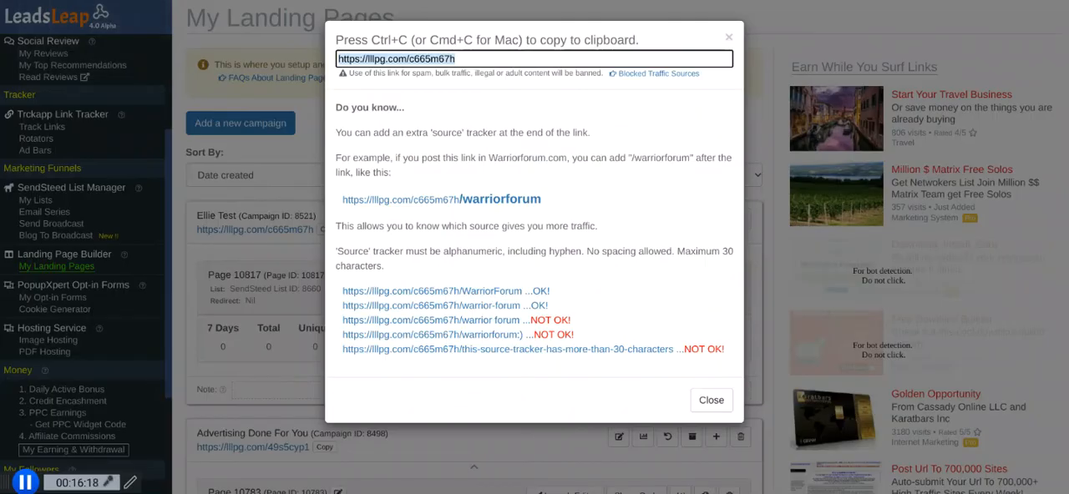
click(728, 37)
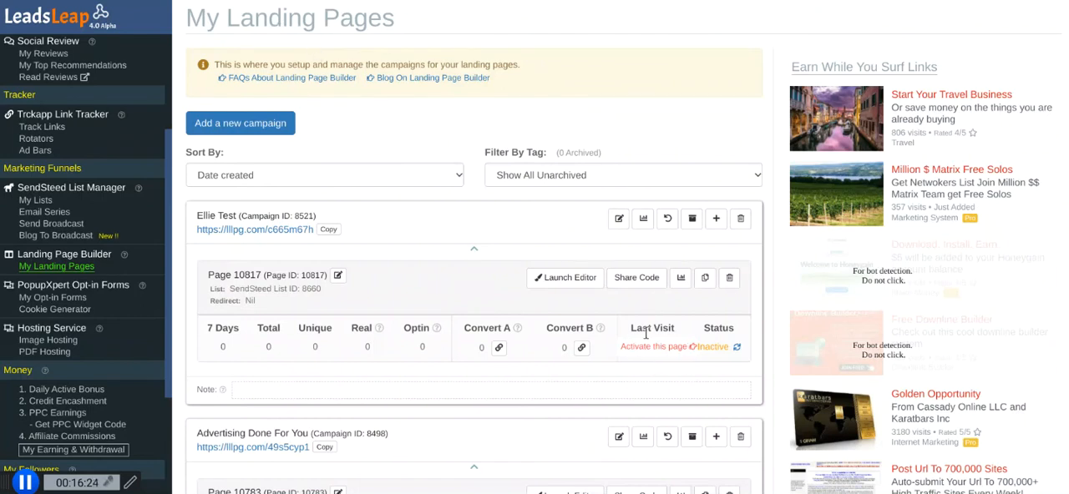
click(736, 348)
Open the copied campaign link in another browser tab and view the live page down to its opt-in form.
key(ctrl+t)
key(ctrl+v)
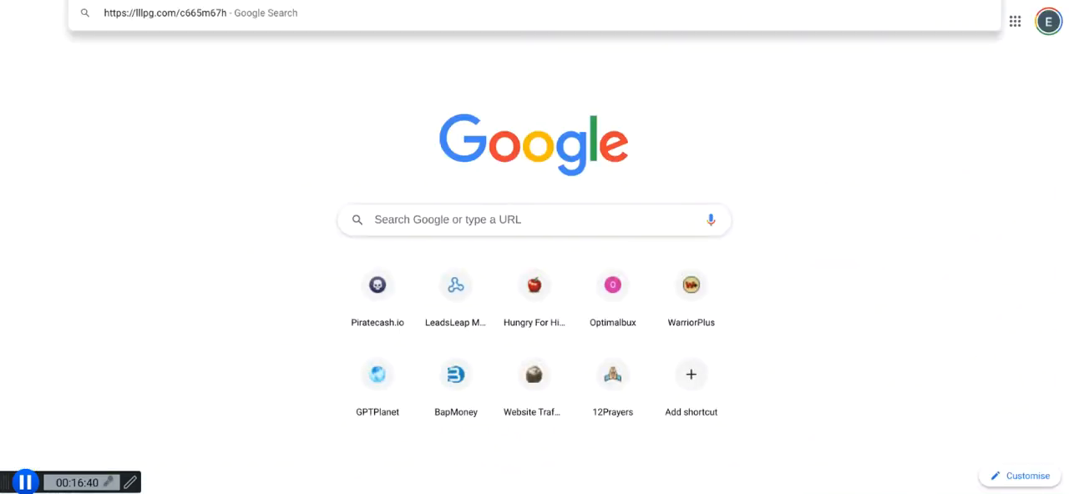
key(Return)
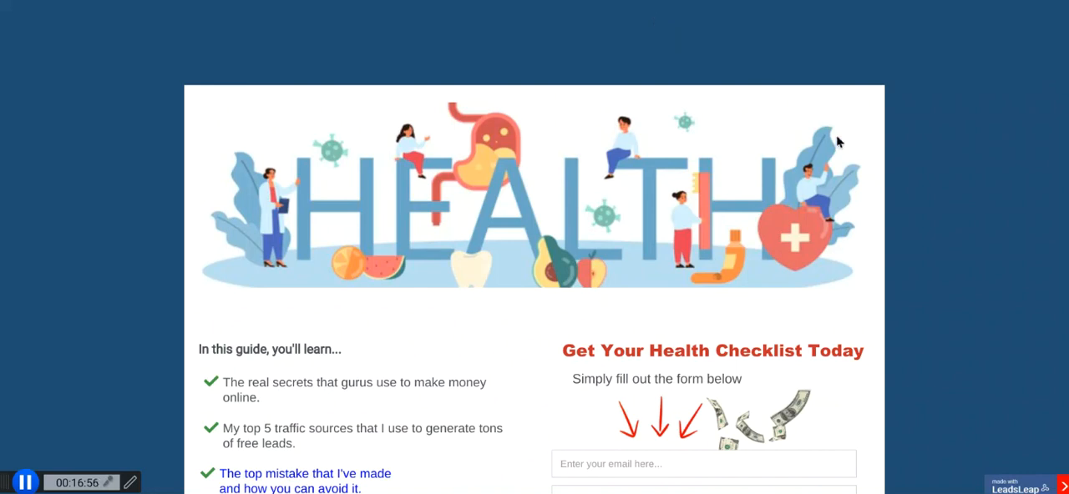
scroll(837, 136, down, 1)
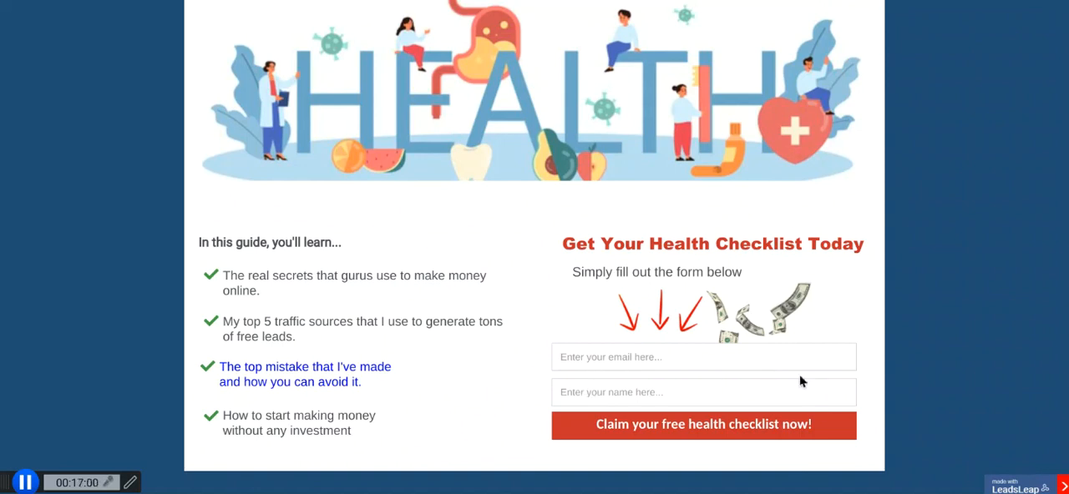
Fill in the opt-in form with the subscriber's e-mail address and first name, and submit it to claim the health checklist.
click(626, 357)
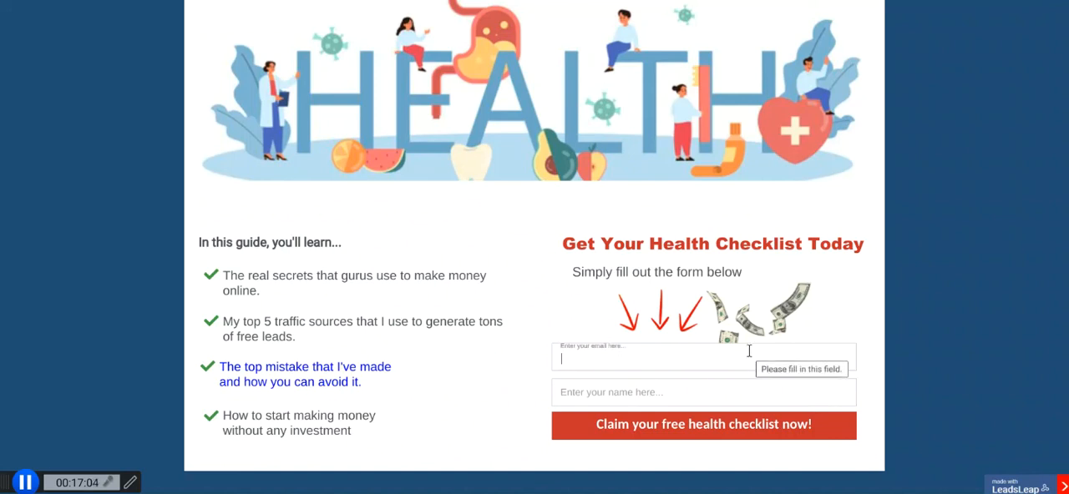
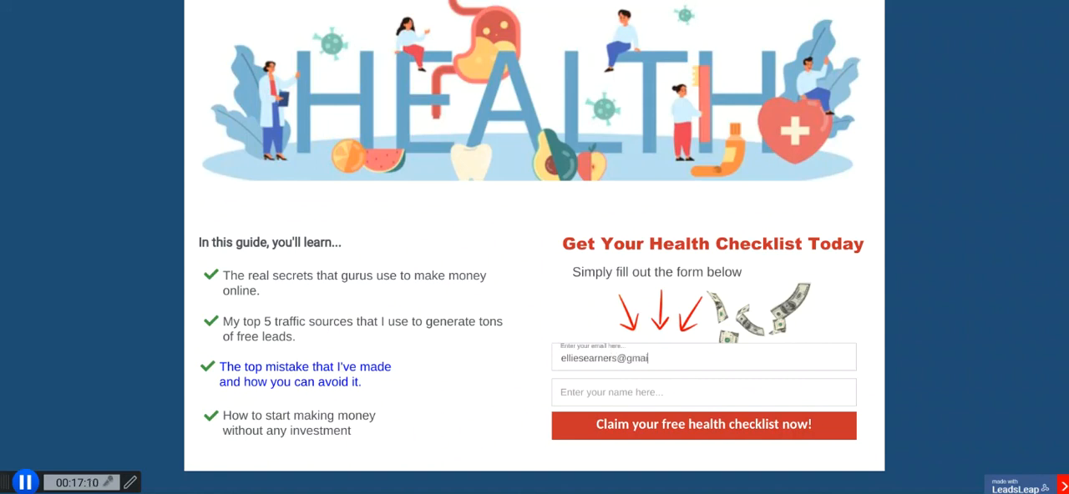
click(675, 380)
text(Ellie)
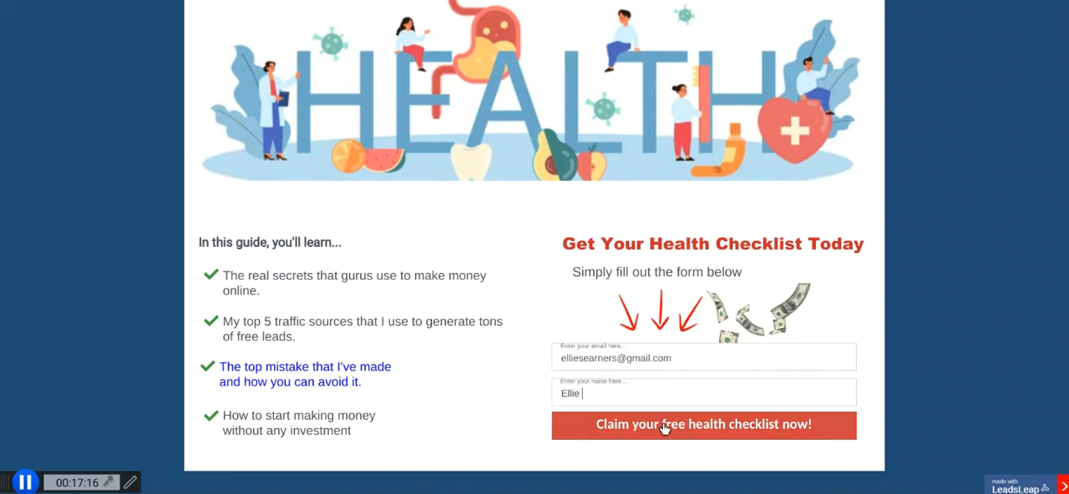
click(706, 426)
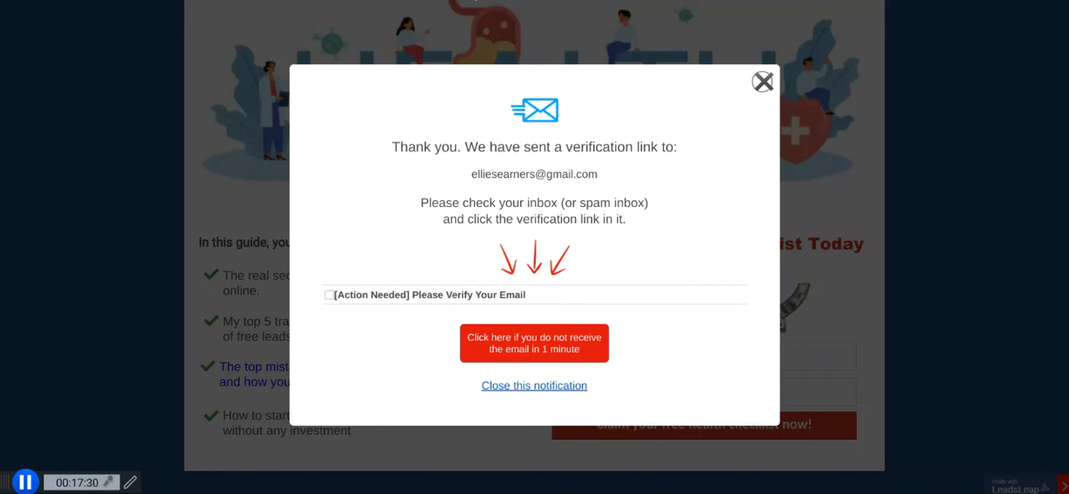
Reload My Landing Pages and check the visit and opt-in statistics of Page 10817.
click(84, 1)
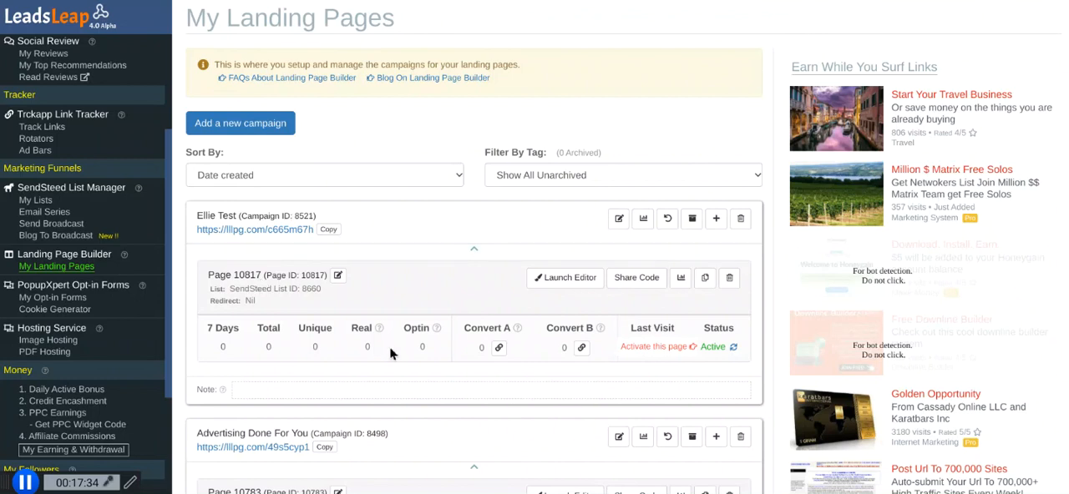
key(ctrl+r)
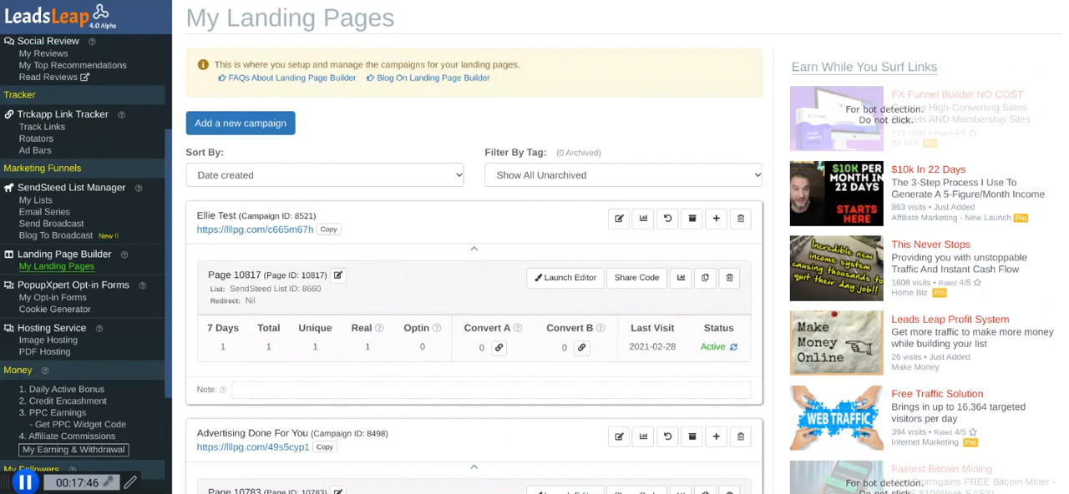
click(778, 1)
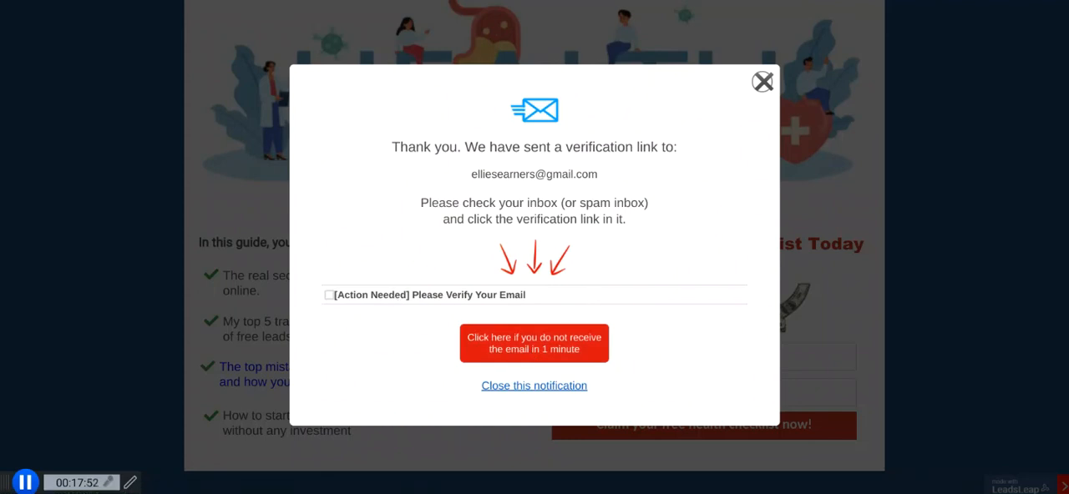
key(ctrl+Tab)
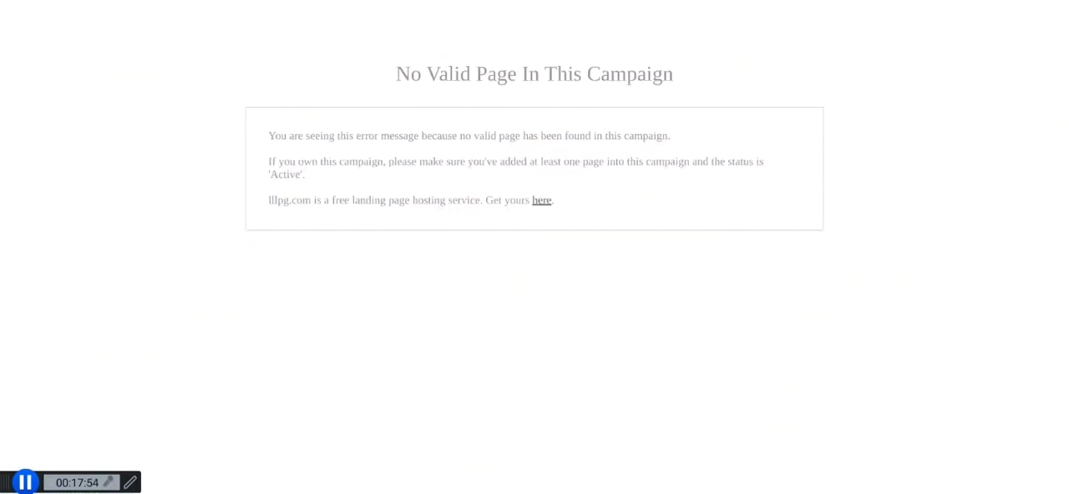
key(ctrl+Tab)
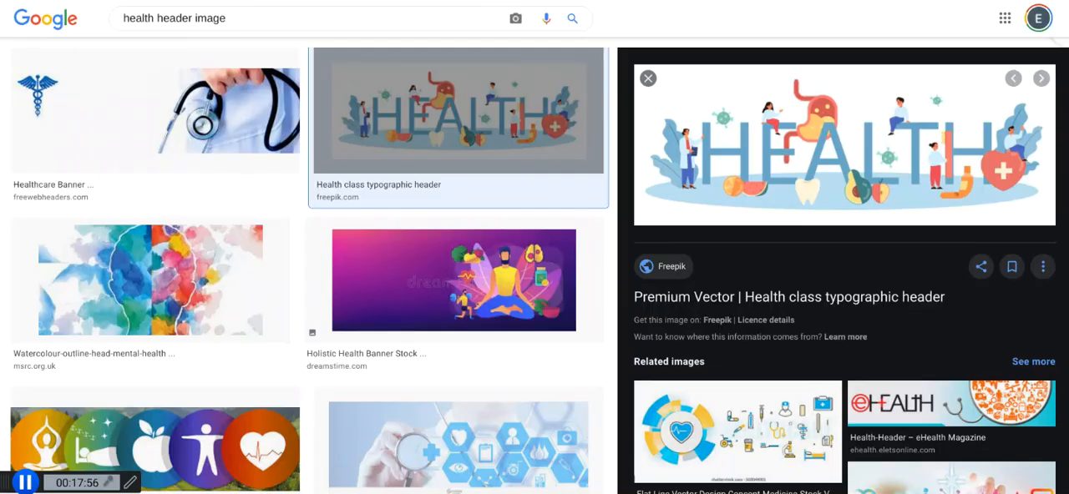
key(ctrl+Tab)
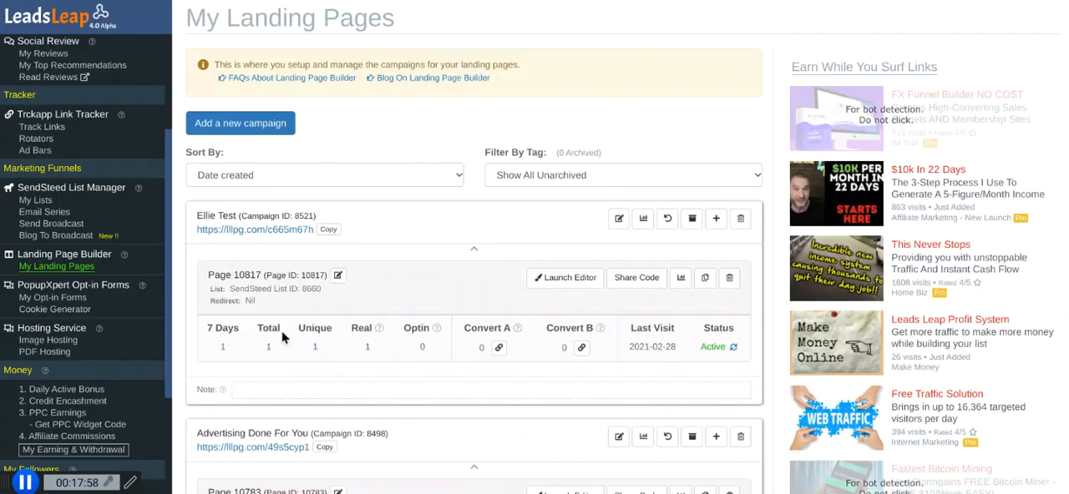
Open My Lists and show the subscribers of the mailing list linked to the landing page, List ID 8660.
click(36, 200)
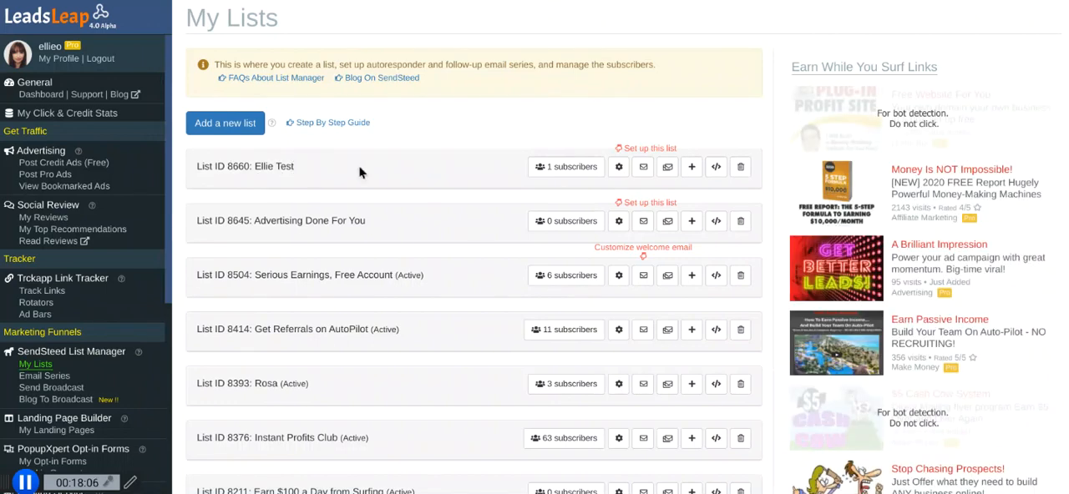
click(571, 169)
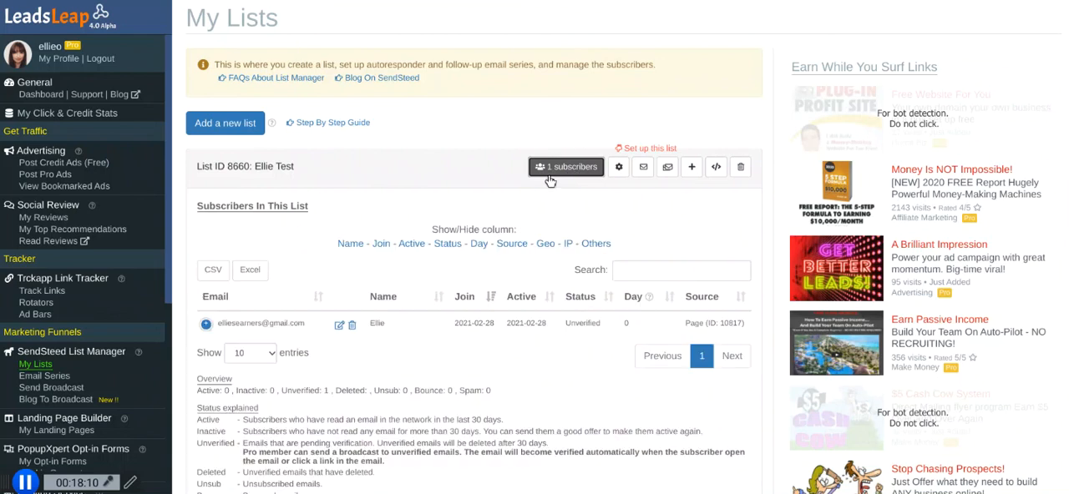